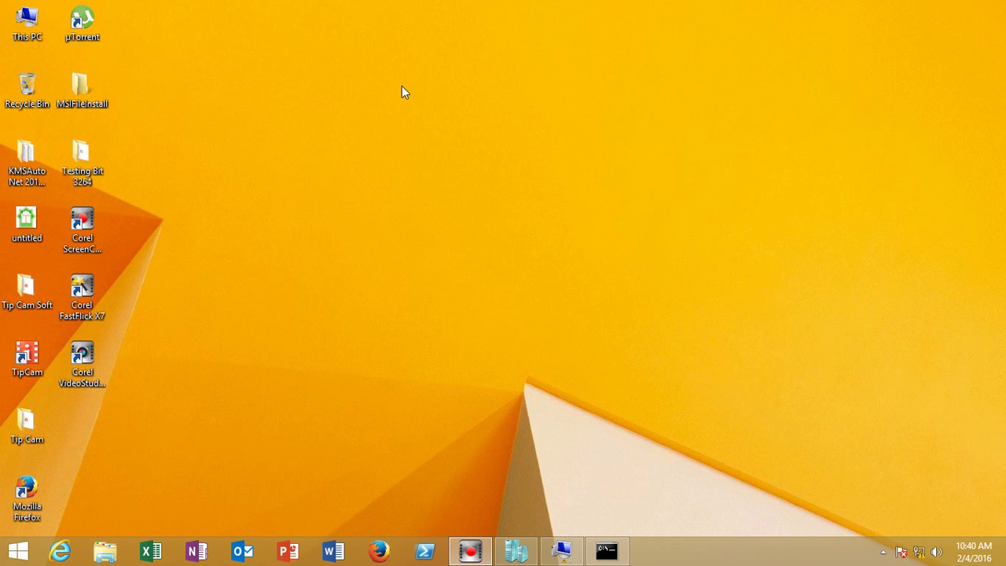
{"action": "right_click", "coordinate": [483, 327]}
{"action": "left_click", "coordinate": [512, 373]}
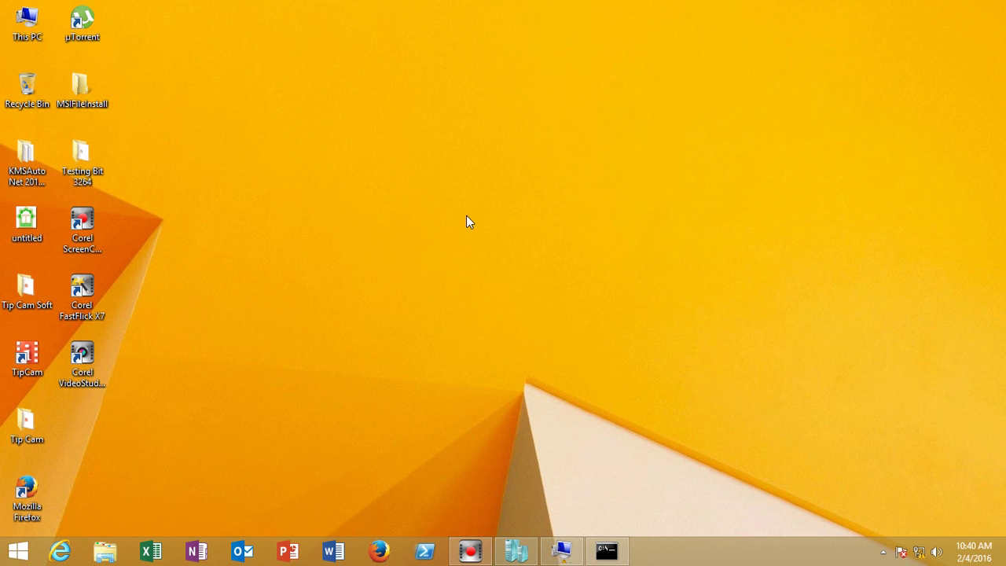
Create a new folder on the desktop and name it "Test Folder"
{"action": "right_click", "coordinate": [234, 170]}
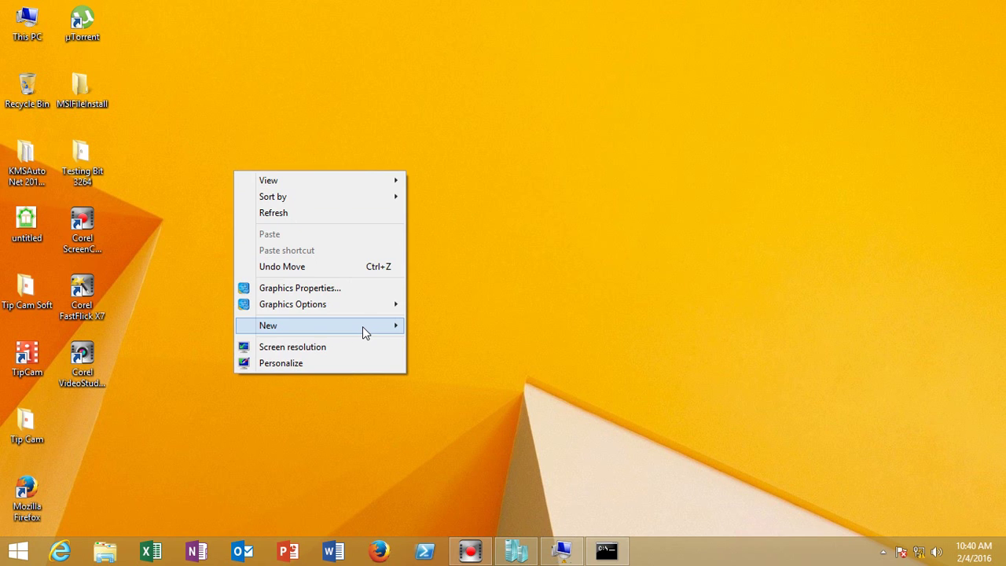
{"action": "mouse_move", "coordinate": [388, 326]}
{"action": "left_click", "coordinate": [429, 327]}
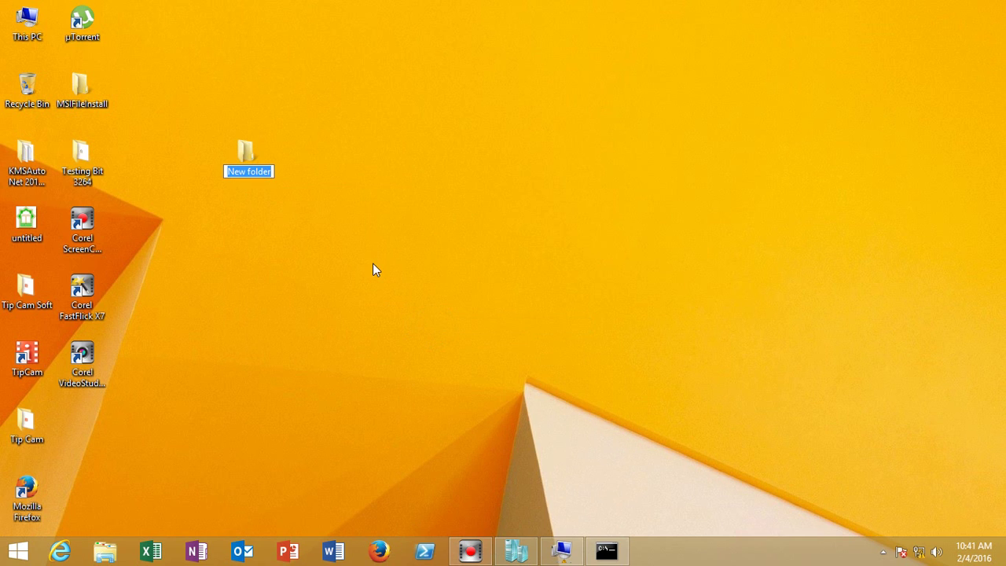
{"action": "type", "text": "Test"}
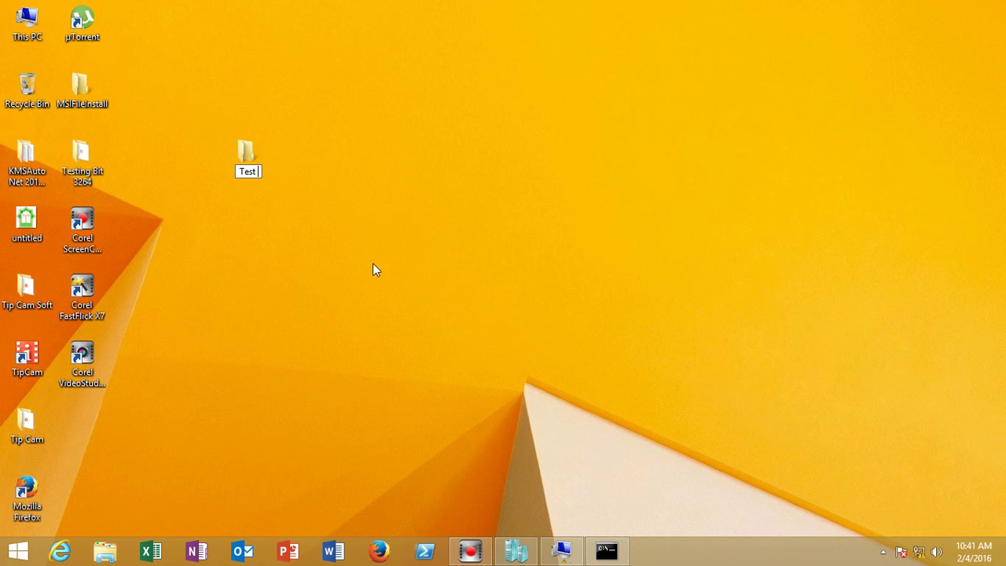
{"action": "type", "text": " Folder"}
{"action": "left_click", "coordinate": [395, 214]}
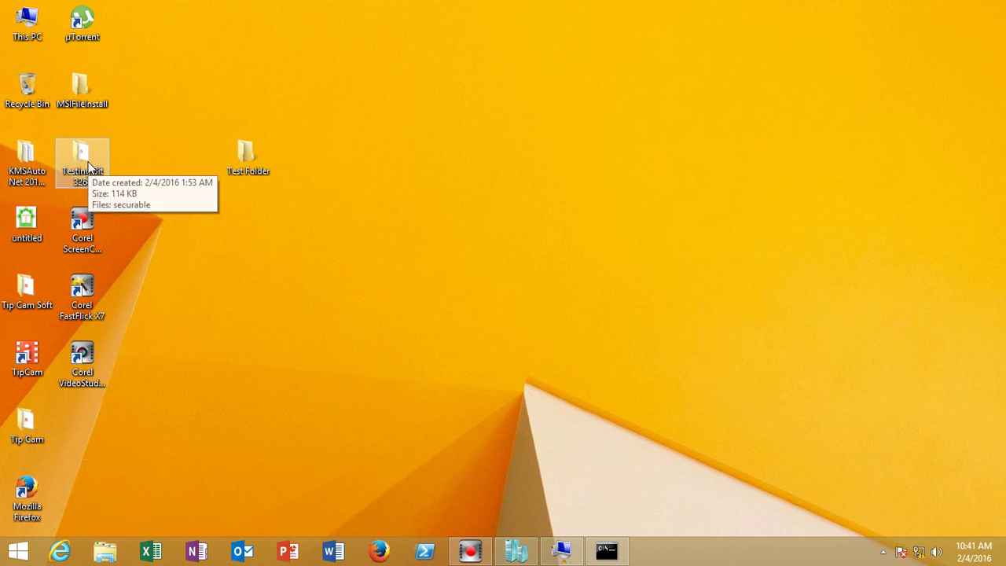
Move the Testing Bit 3264 and MSIFileInstall folders from the desktop into Test Folder
{"action": "left_click_drag", "start_coordinate": [88, 167], "coordinate": [246, 161]}
{"action": "left_click_drag", "start_coordinate": [87, 107], "coordinate": [126, 93]}
Share Test Folder on the network through File Sharing, choosing Everyone in the list of people
{"action": "right_click", "coordinate": [132, 101]}
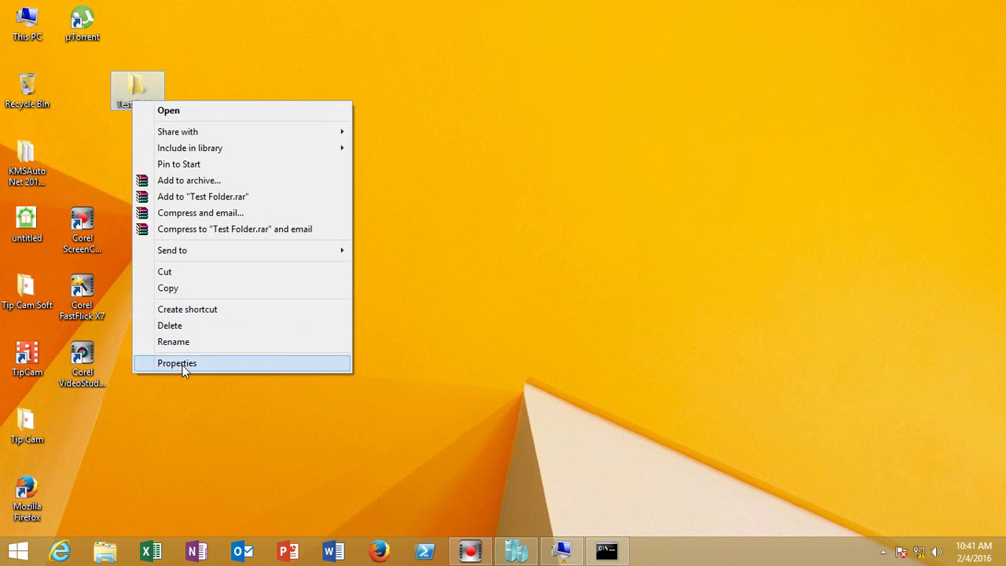
{"action": "left_click", "coordinate": [180, 363]}
{"action": "left_click", "coordinate": [197, 136]}
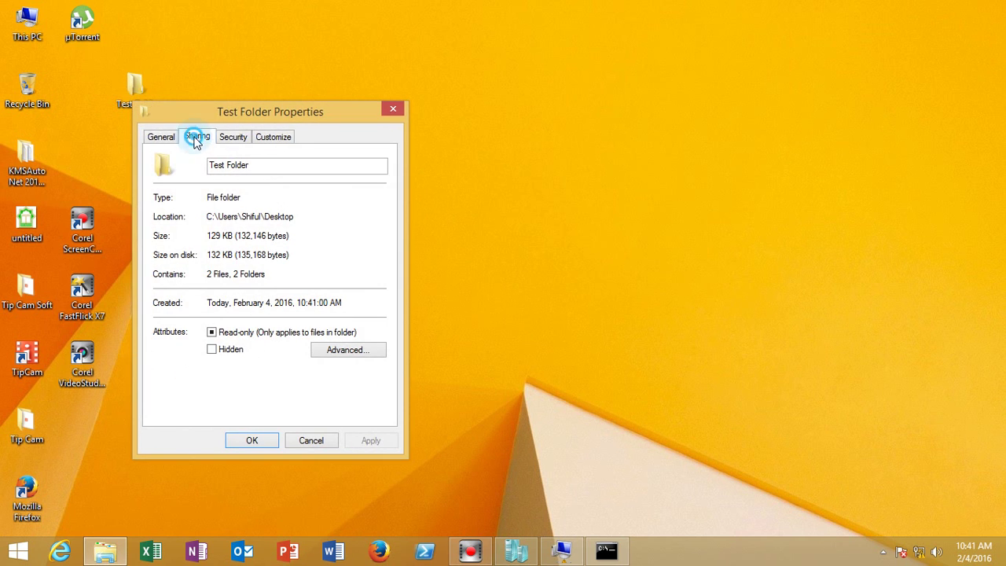
{"action": "left_click", "coordinate": [194, 236]}
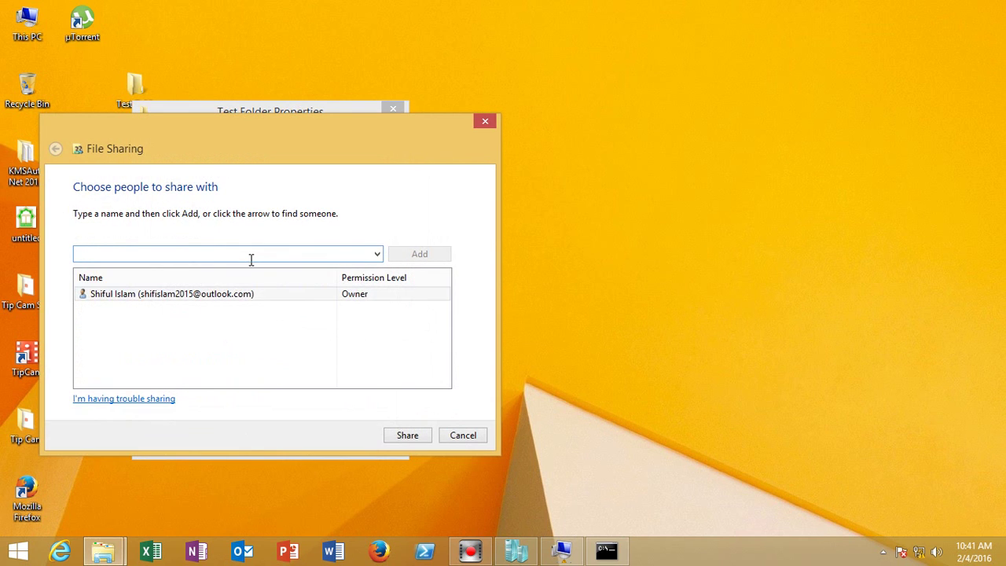
{"action": "left_click", "coordinate": [378, 254]}
{"action": "left_click", "coordinate": [173, 279]}
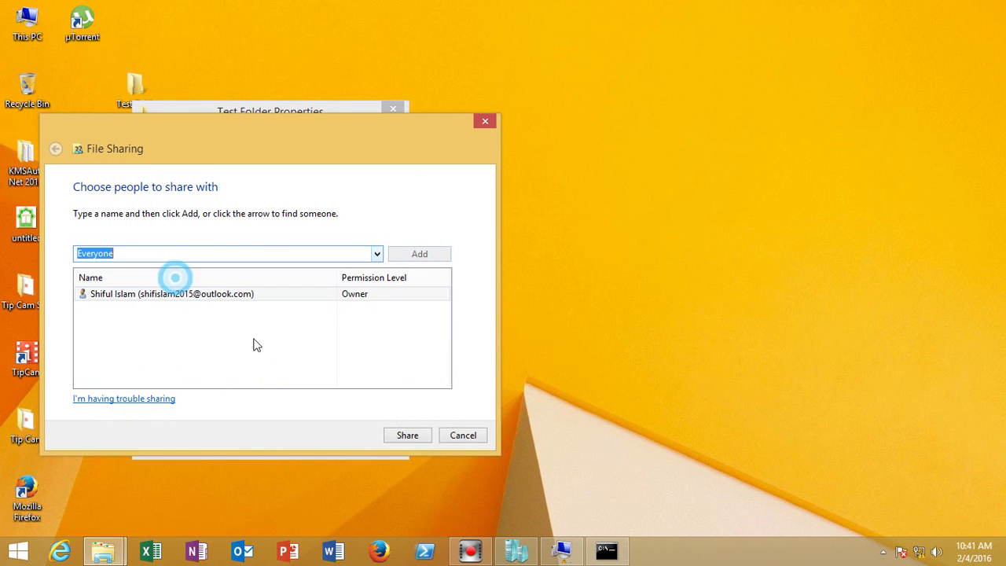
{"action": "left_click", "coordinate": [408, 437]}
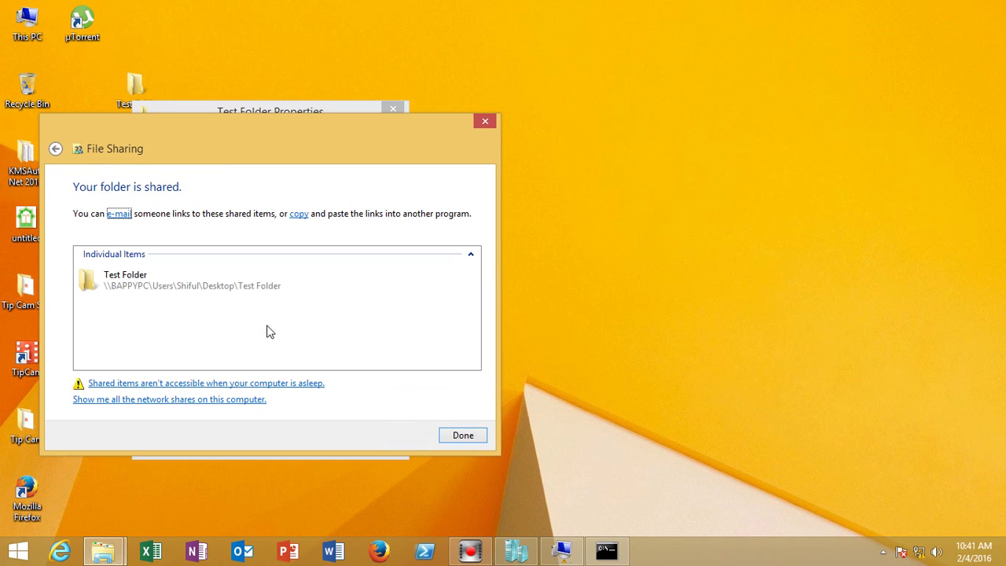
{"action": "left_click", "coordinate": [463, 437]}
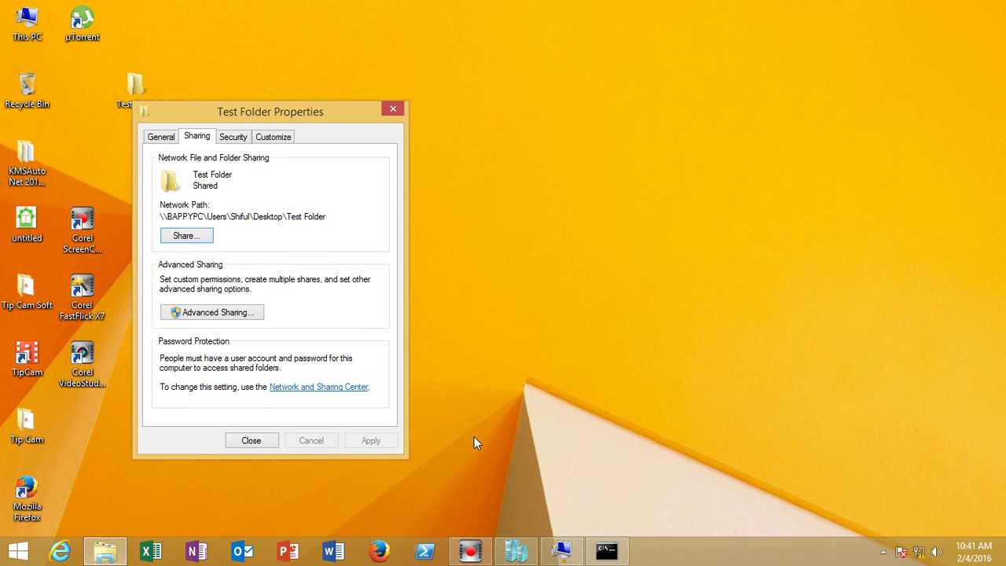
Turn on advanced sharing for Test Folder, with only the files and programs that users specify available offline
{"action": "left_click", "coordinate": [207, 314]}
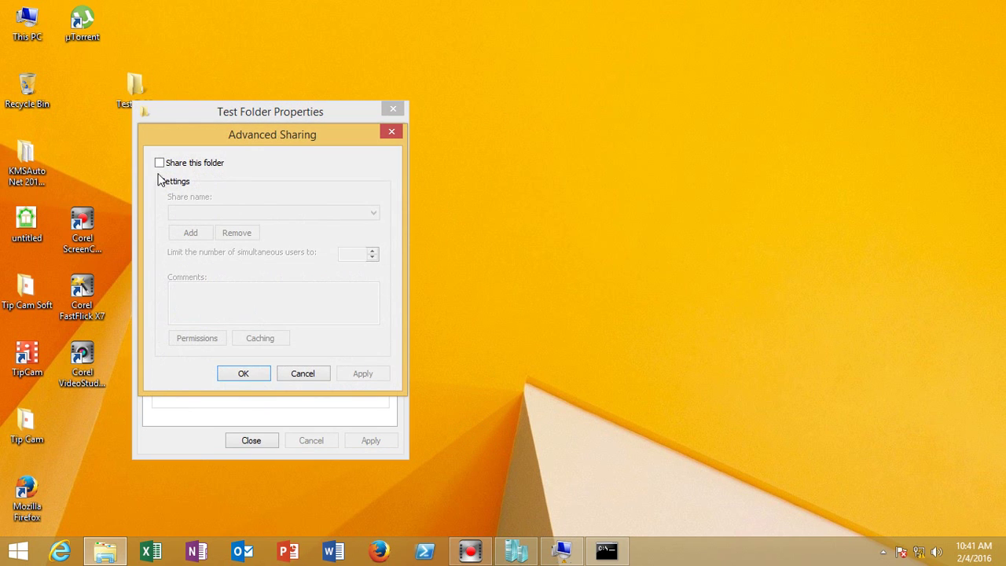
{"action": "left_click", "coordinate": [159, 164]}
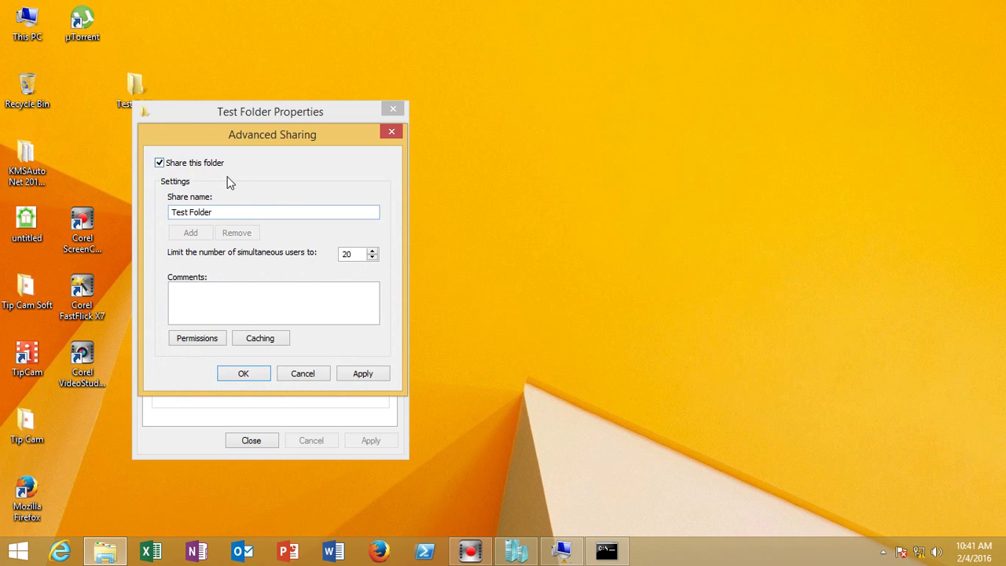
{"action": "left_click", "coordinate": [260, 341]}
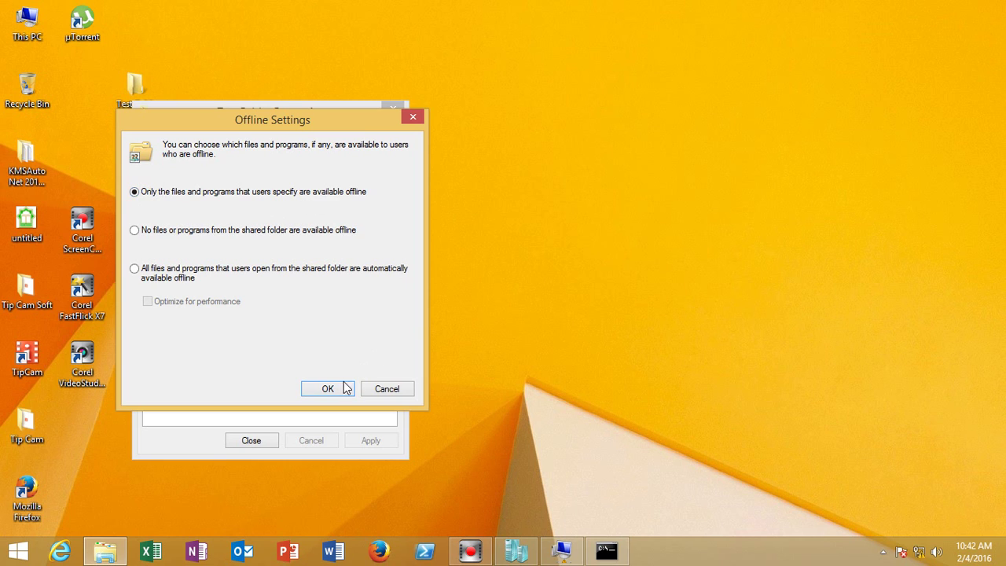
{"action": "left_click", "coordinate": [135, 269]}
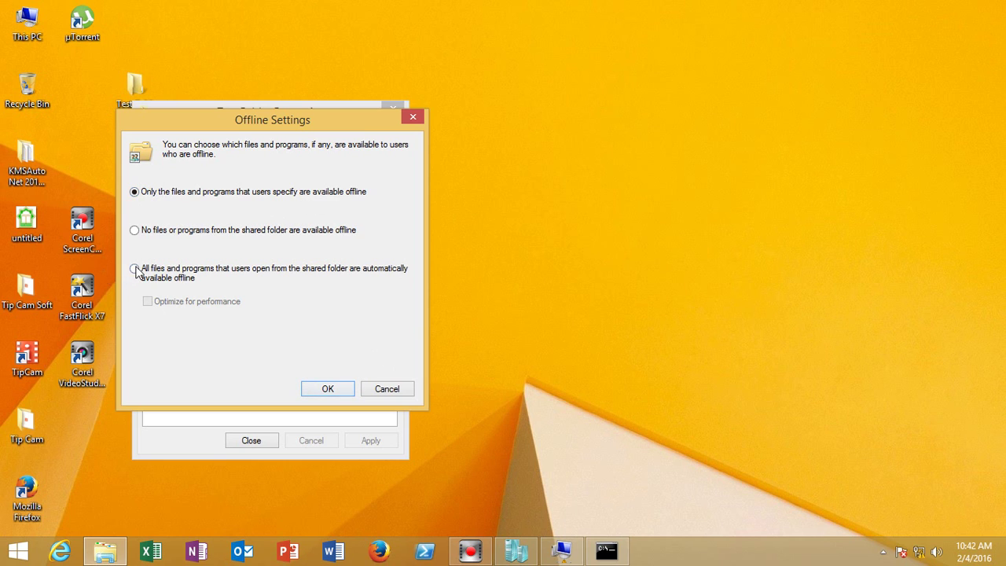
{"action": "left_click", "coordinate": [135, 192]}
{"action": "left_click", "coordinate": [328, 388]}
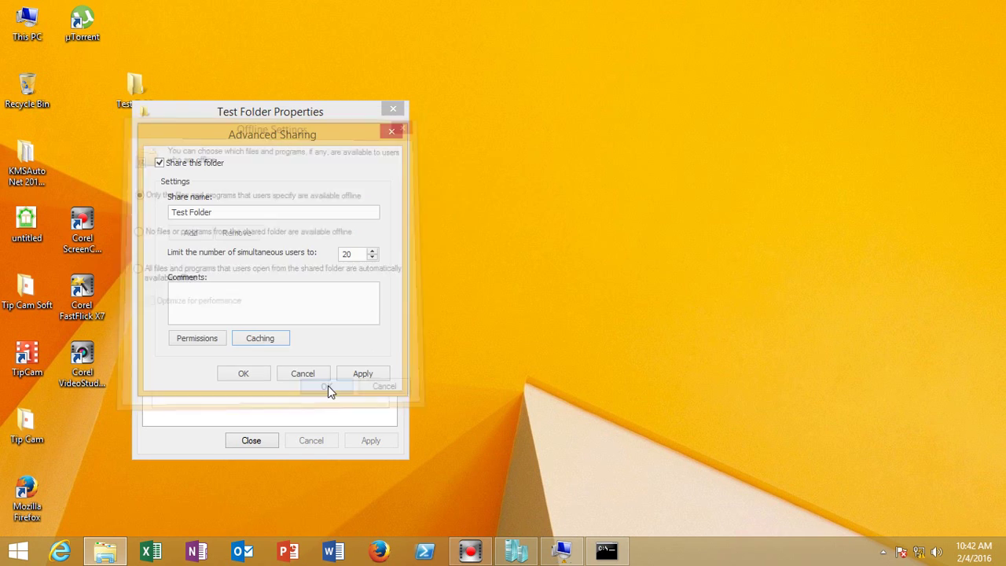
{"action": "left_click", "coordinate": [360, 375]}
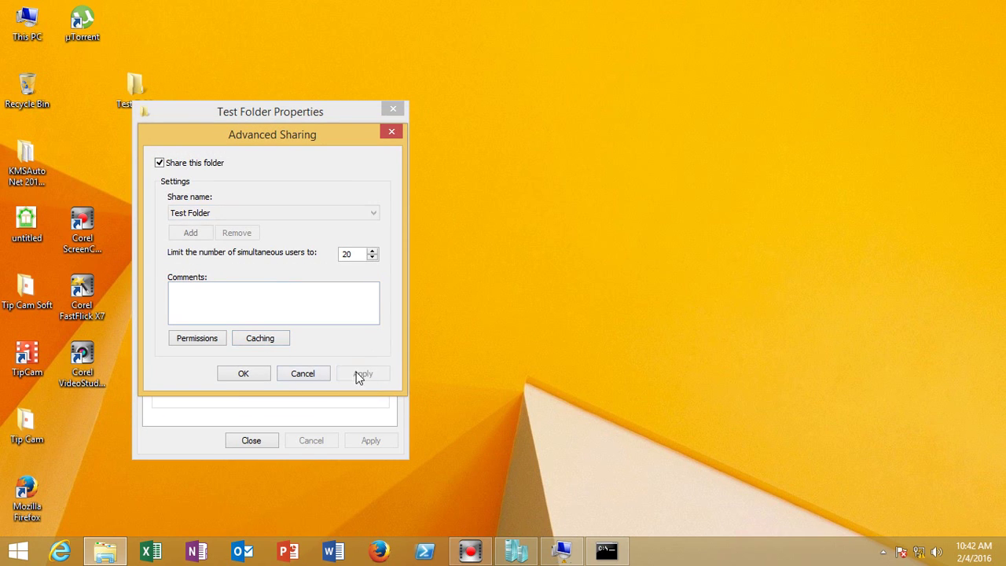
{"action": "left_click", "coordinate": [248, 376]}
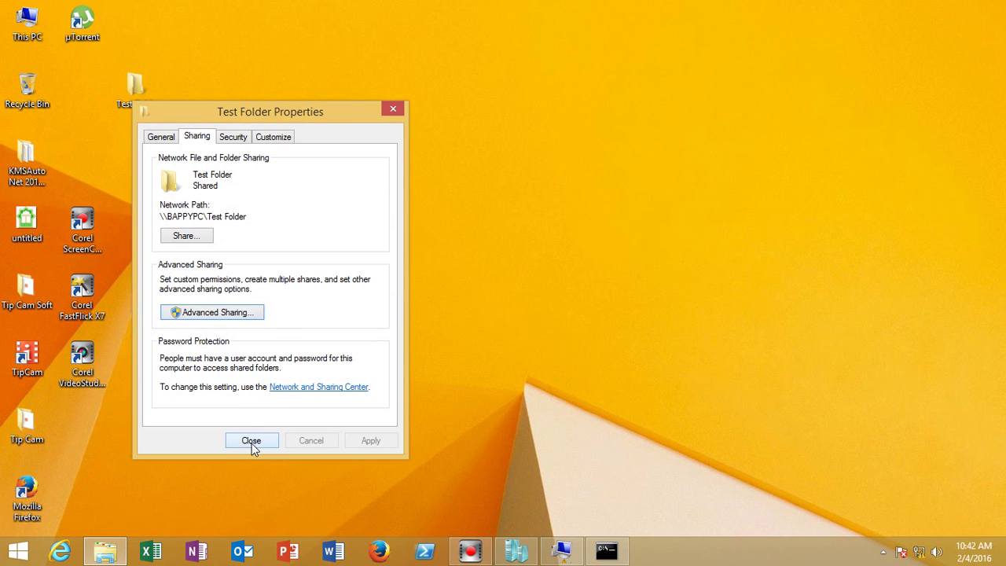
{"action": "left_click", "coordinate": [251, 441]}
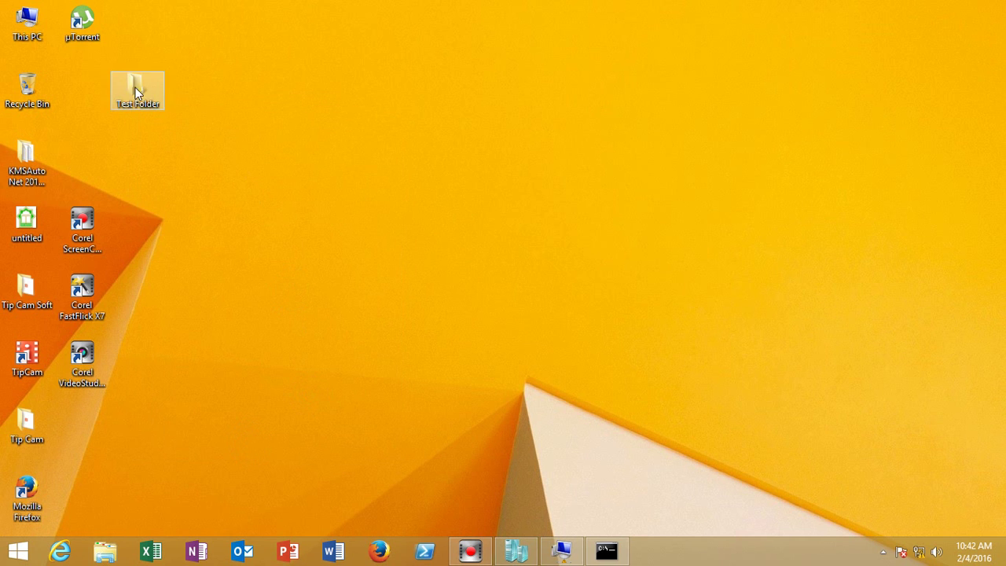
{"action": "left_click_drag", "start_coordinate": [135, 88], "coordinate": [73, 88]}
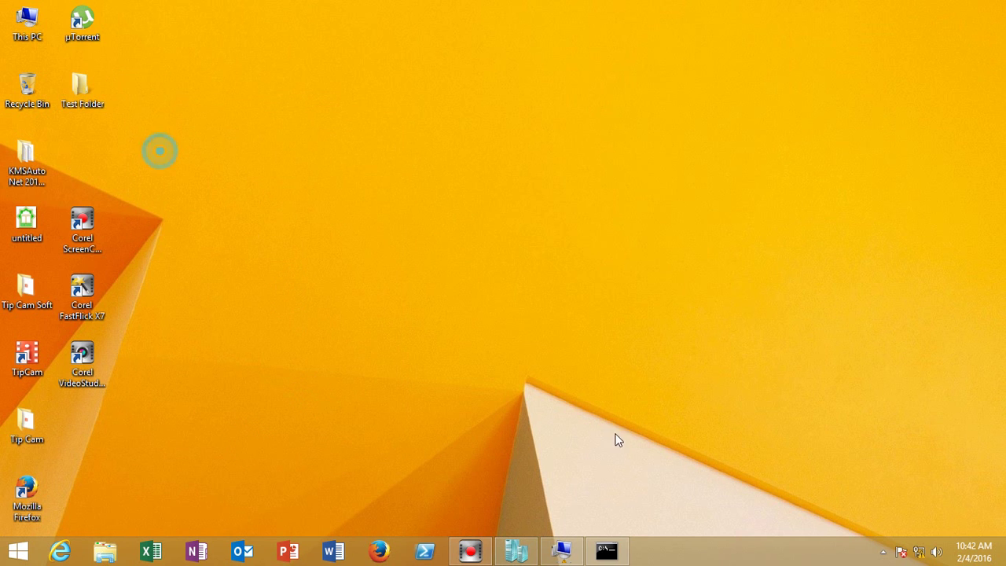
Switch to the Test 1 virtual machine and open the shared Test Folder at \\10.10.10.11
{"action": "left_click", "coordinate": [561, 550]}
{"action": "right_click", "coordinate": [363, 218]}
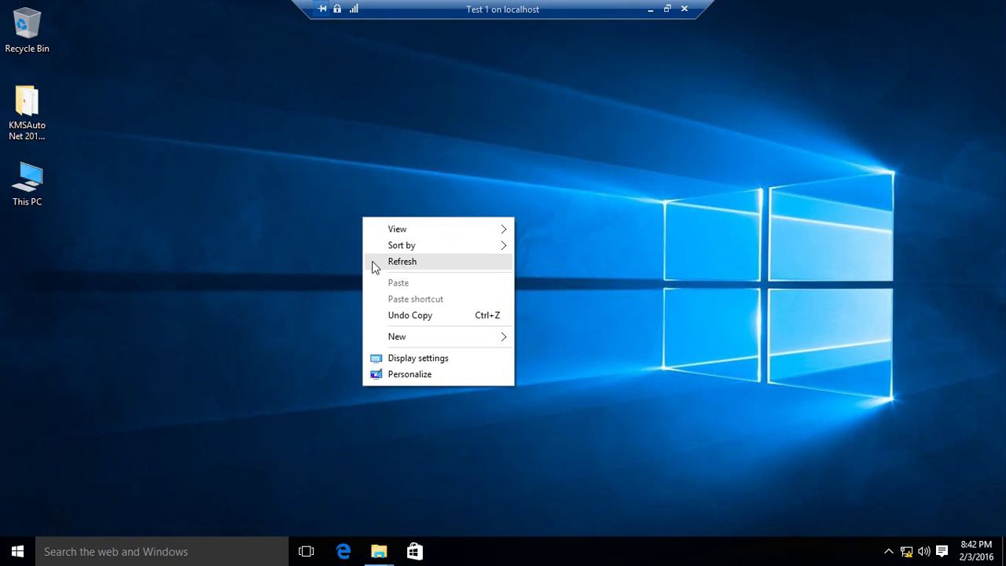
{"action": "right_click", "coordinate": [317, 249]}
{"action": "left_click", "coordinate": [360, 293]}
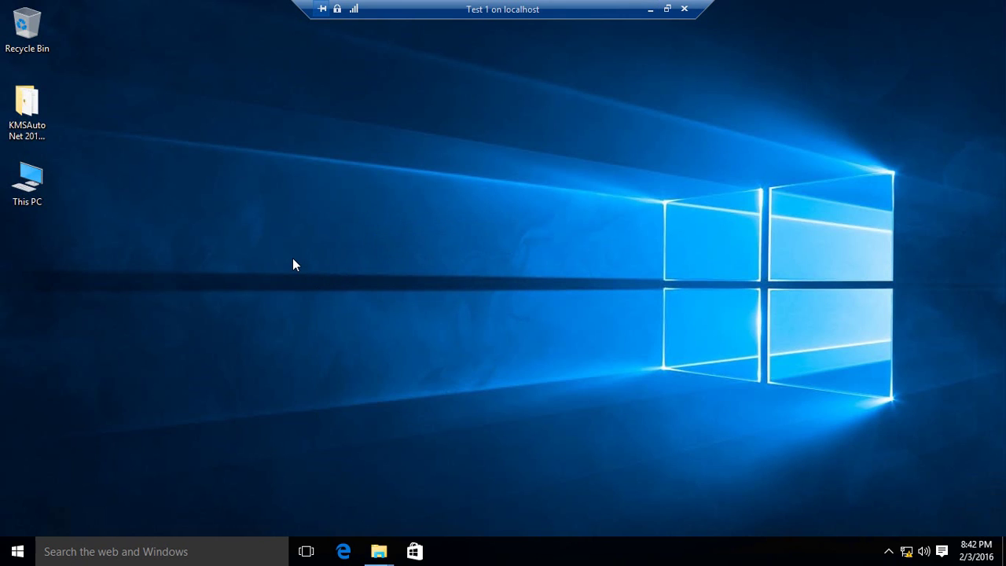
{"action": "key", "text": "super+r"}
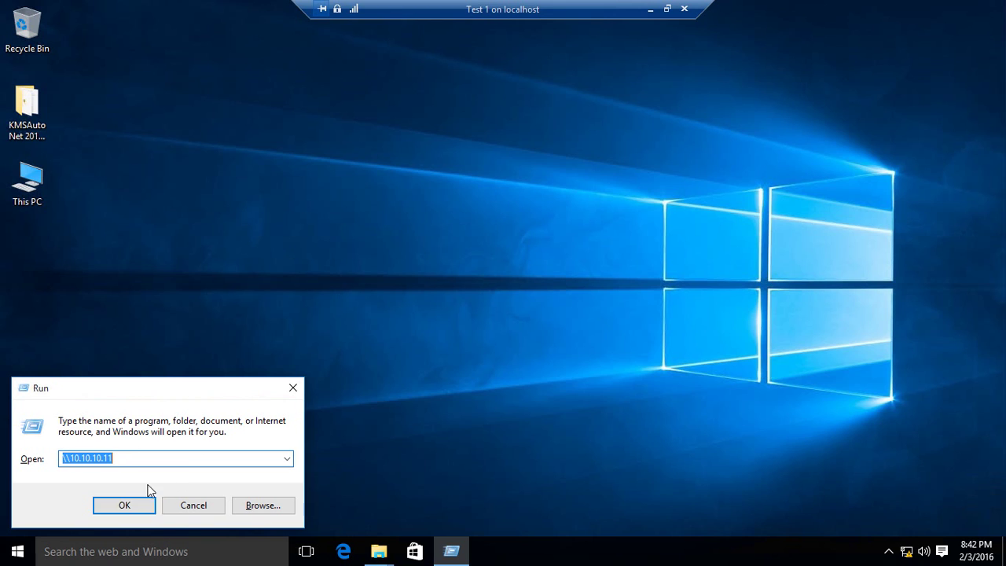
{"action": "left_click", "coordinate": [124, 505]}
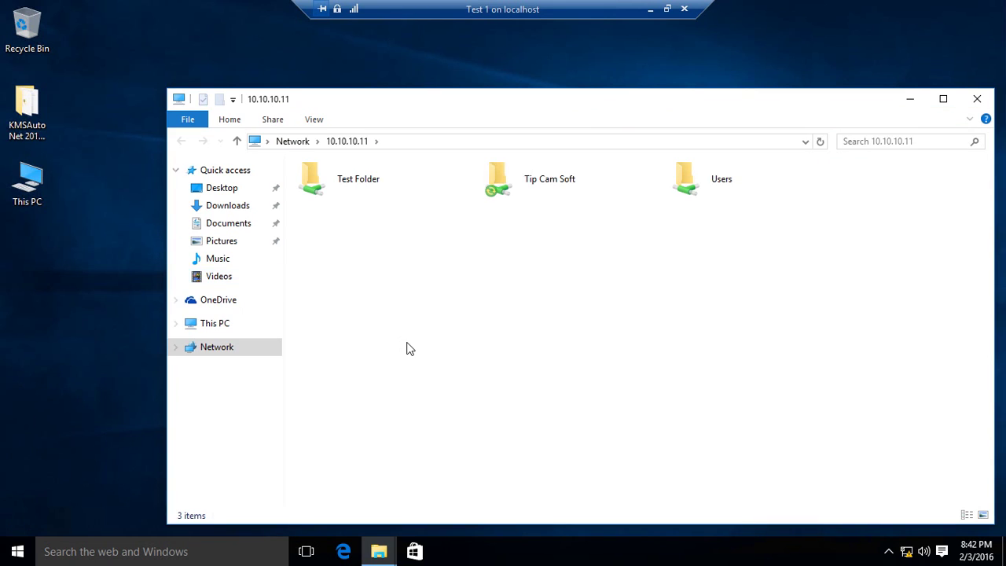
{"action": "double_click", "coordinate": [355, 178]}
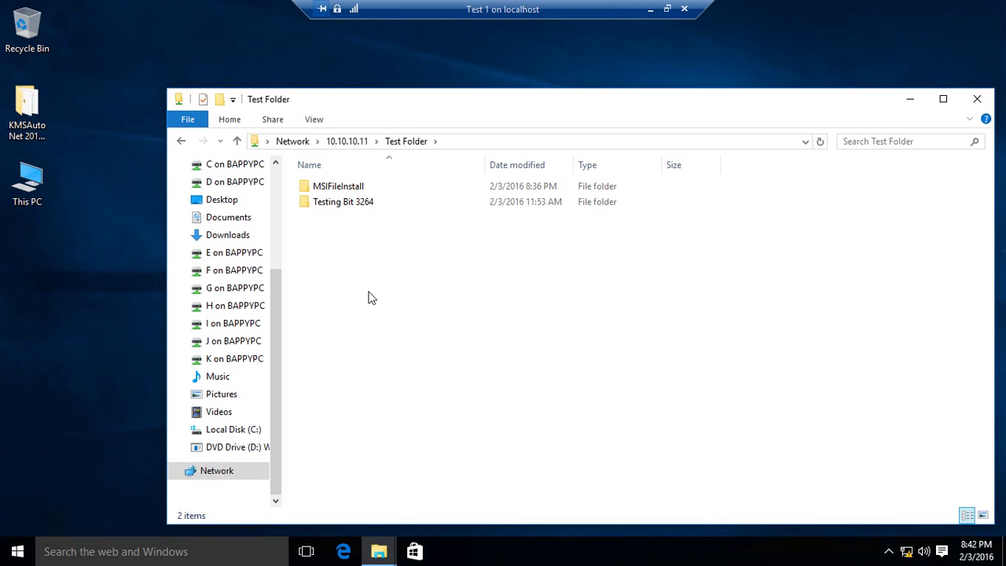
Map the shared Test Folder on 10.10.10.11 as network drive Y: with reconnection at sign-in
{"action": "left_click", "coordinate": [181, 140]}
{"action": "right_click", "coordinate": [339, 187]}
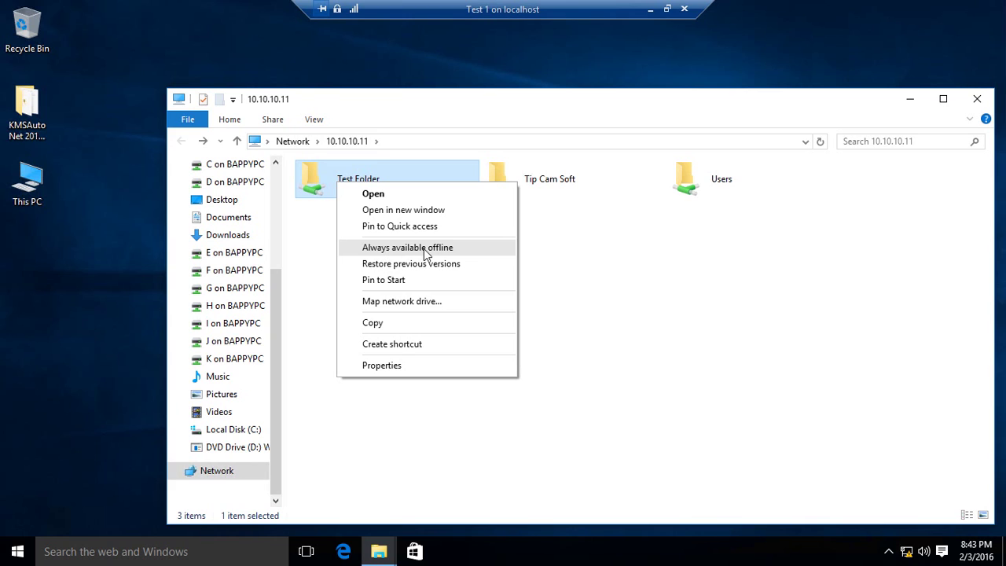
{"action": "left_click", "coordinate": [392, 301]}
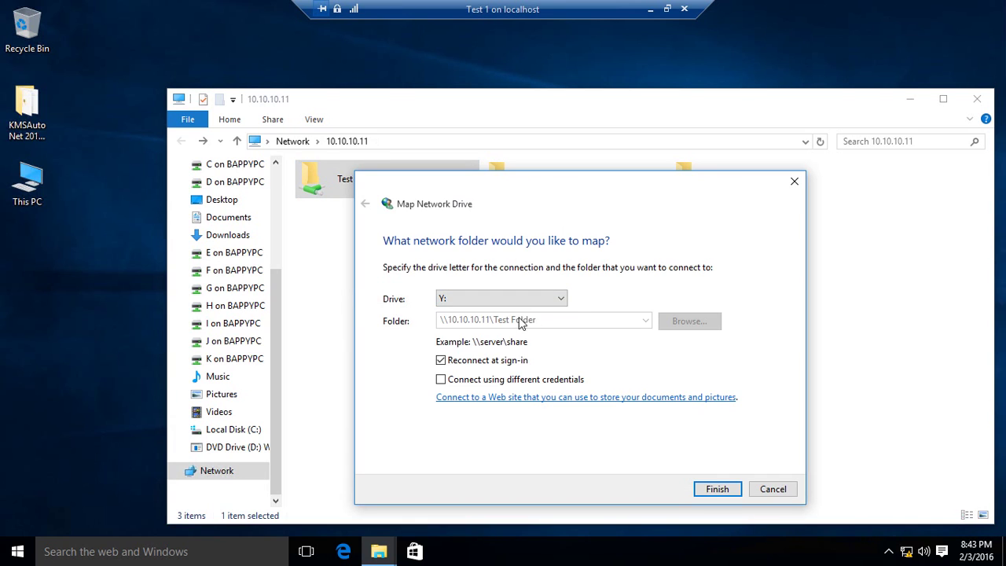
{"action": "left_click", "coordinate": [716, 488]}
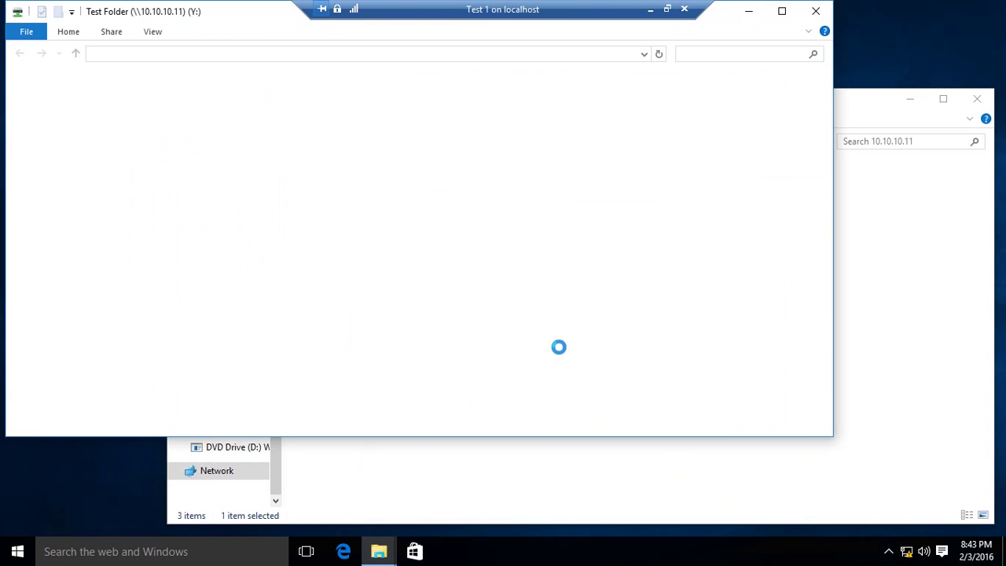
{"action": "left_click", "coordinate": [816, 11]}
Make the shared Test Folder on 10.10.10.11 always available offline
{"action": "left_click", "coordinate": [372, 191]}
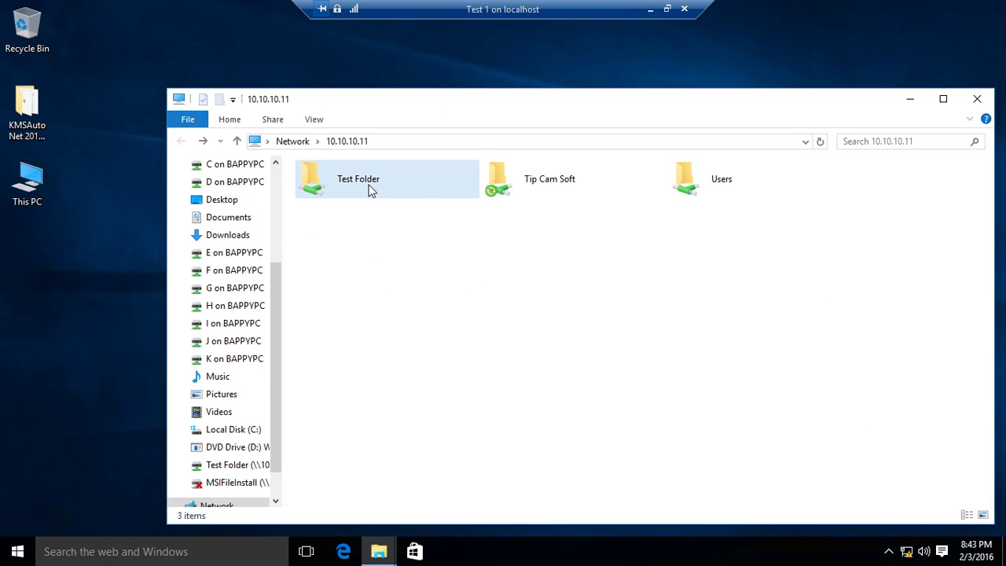
{"action": "right_click", "coordinate": [369, 185]}
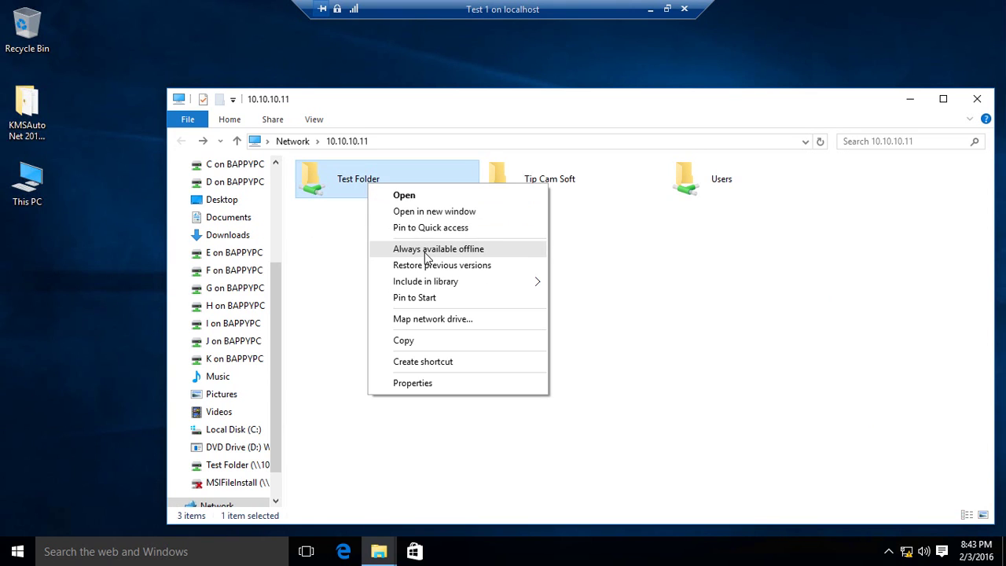
{"action": "left_click", "coordinate": [424, 250]}
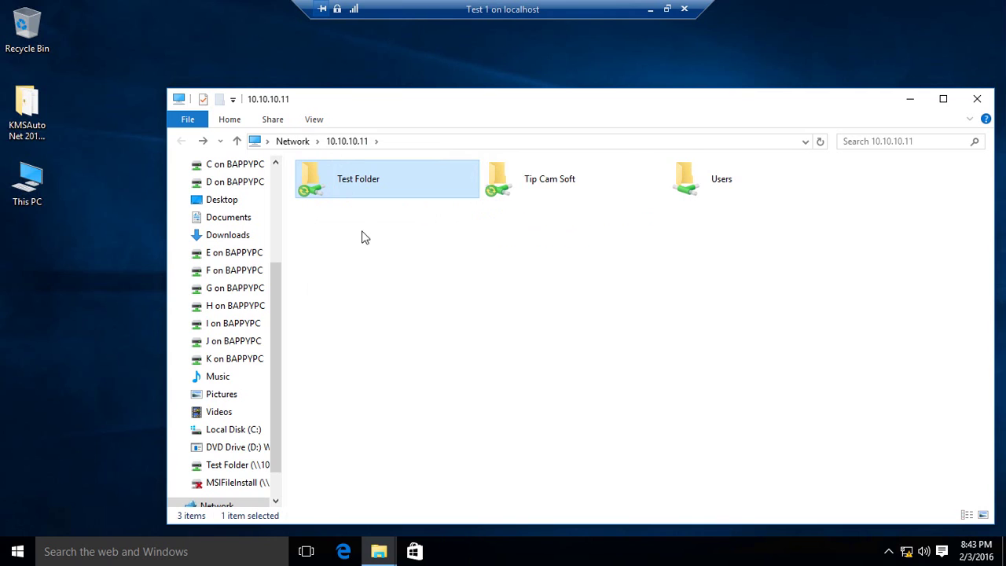
{"action": "left_click", "coordinate": [376, 276]}
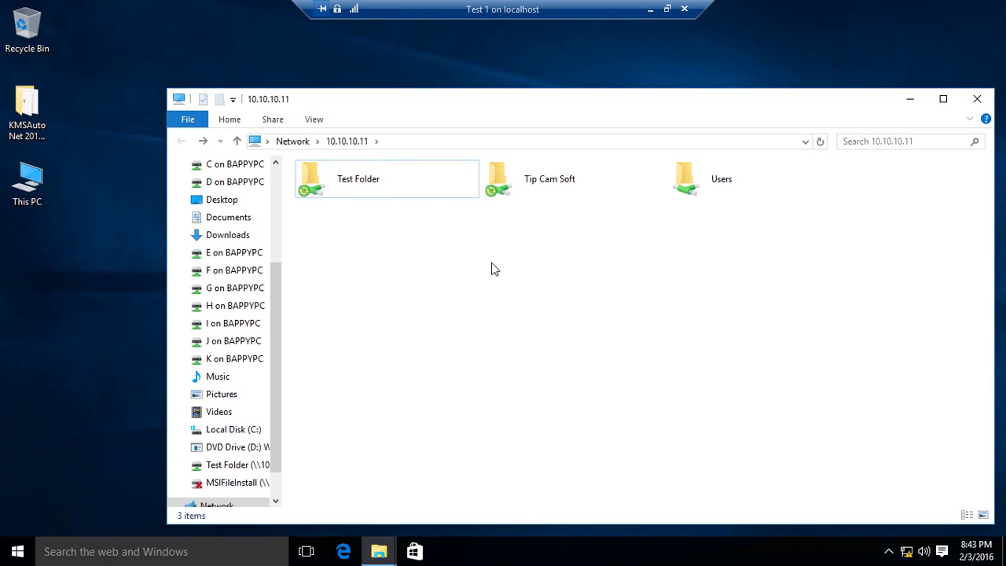
Open Sync Center from the Control Panel to view the offline files sync partnership
{"action": "left_click", "coordinate": [48, 363]}
{"action": "right_click", "coordinate": [20, 550]}
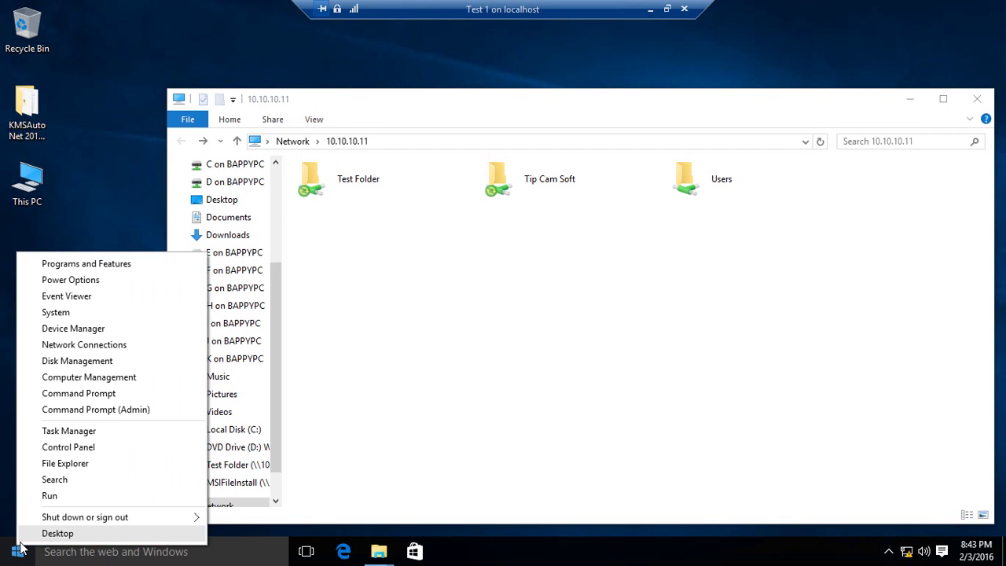
{"action": "left_click", "coordinate": [61, 448]}
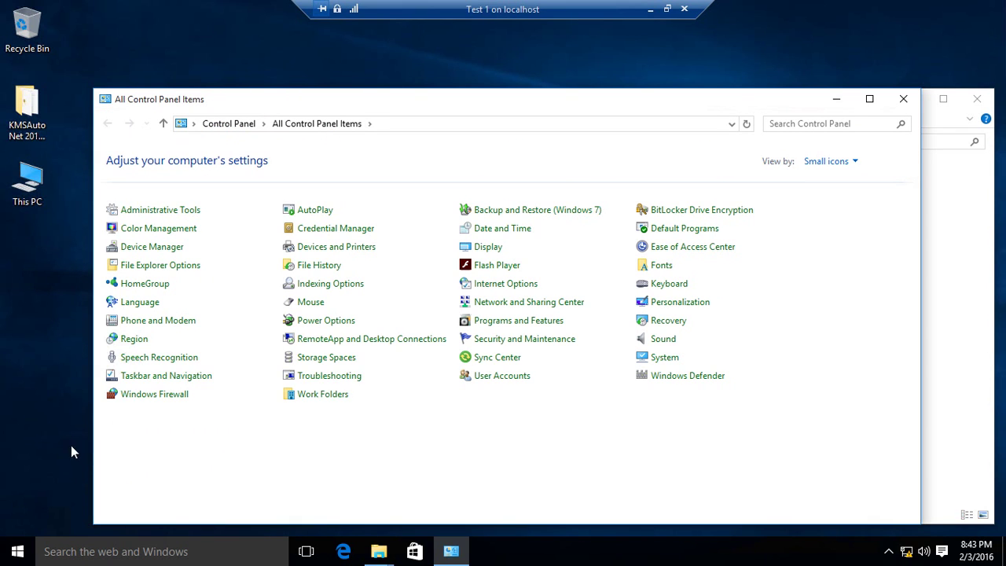
{"action": "left_click", "coordinate": [491, 362]}
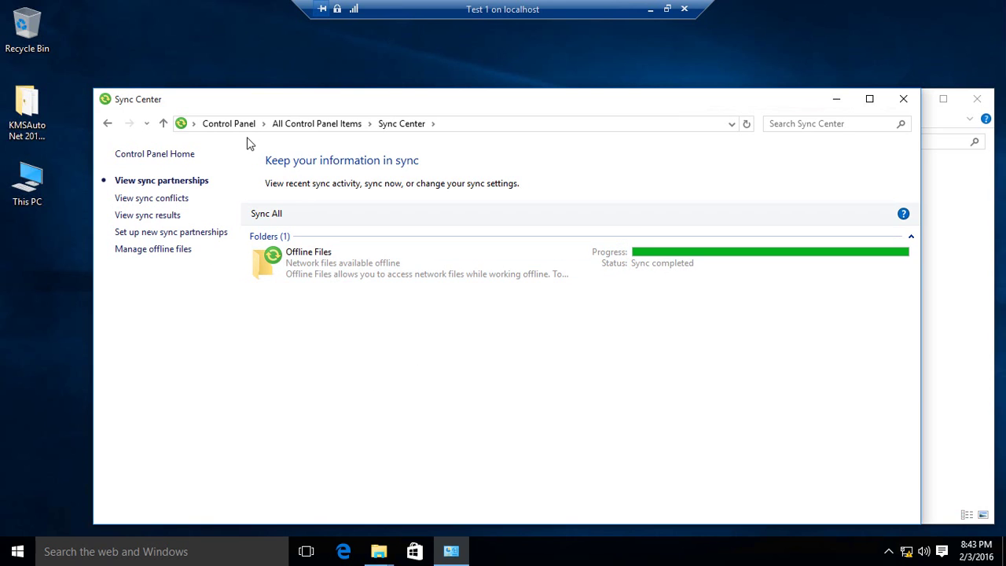
In the offline files settings, limit disk usage to 2.08 GB for all offline files and 1.91 GB for temporary files
{"action": "left_click", "coordinate": [138, 250]}
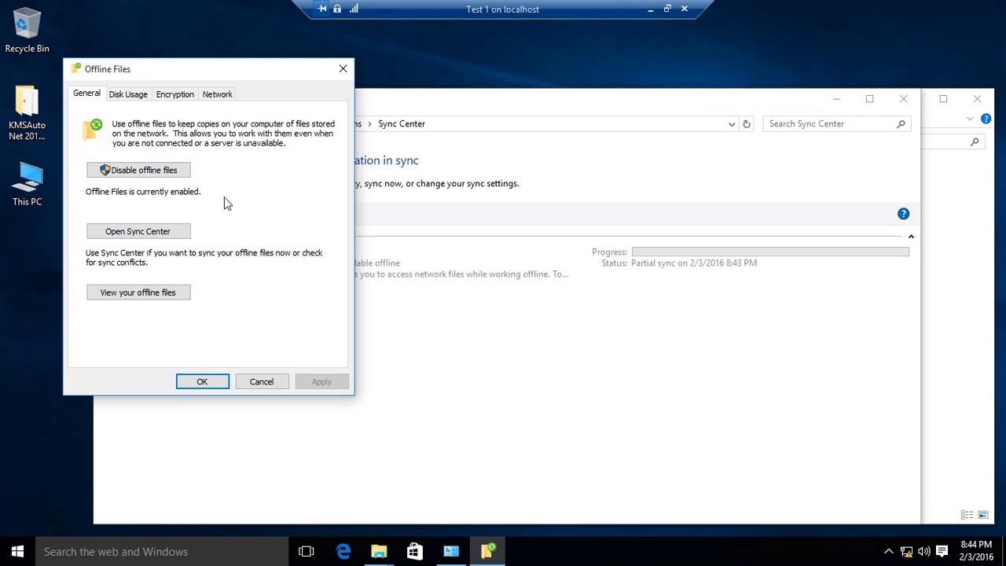
{"action": "left_click", "coordinate": [132, 95]}
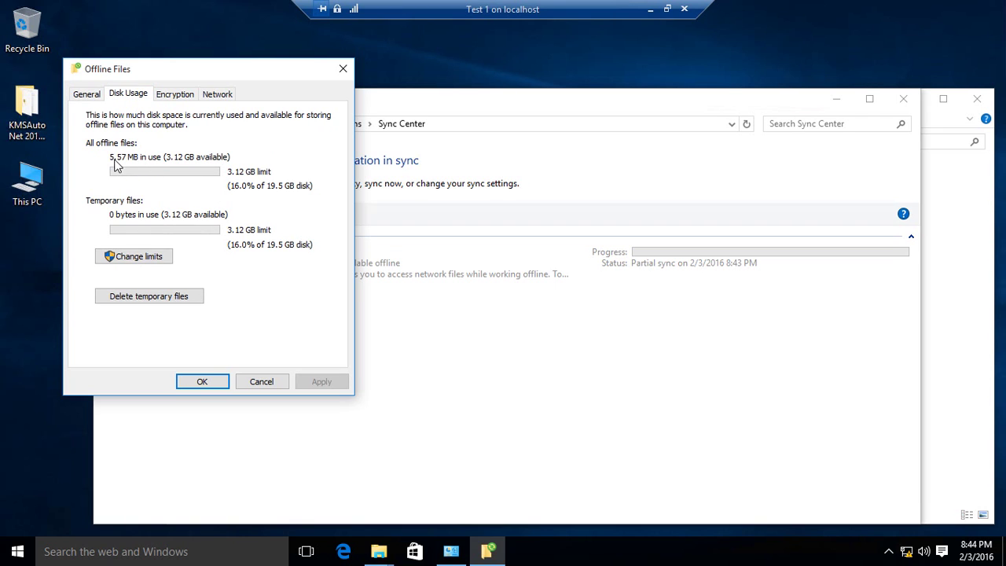
{"action": "left_click", "coordinate": [138, 257]}
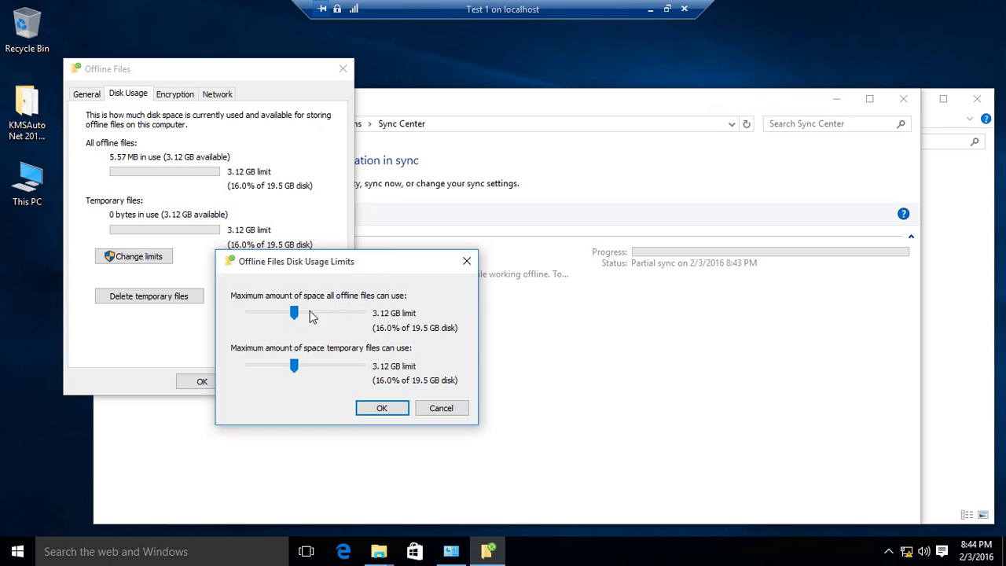
{"action": "mouse_move", "coordinate": [296, 313]}
{"action": "left_mouse_down"}
{"action": "mouse_move", "coordinate": [328, 315]}
{"action": "mouse_move", "coordinate": [290, 315]}
{"action": "left_mouse_up"}
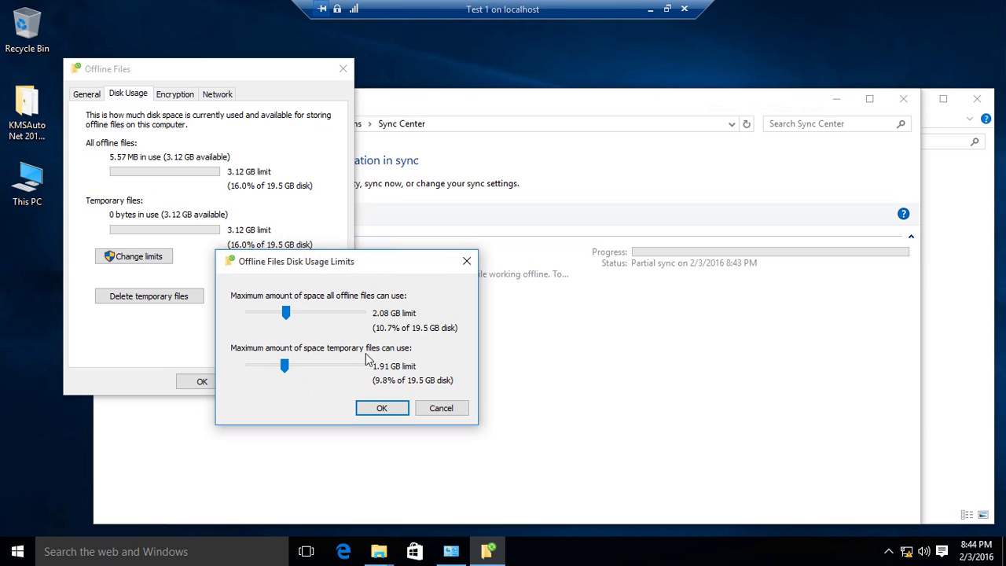
{"action": "left_click", "coordinate": [382, 408]}
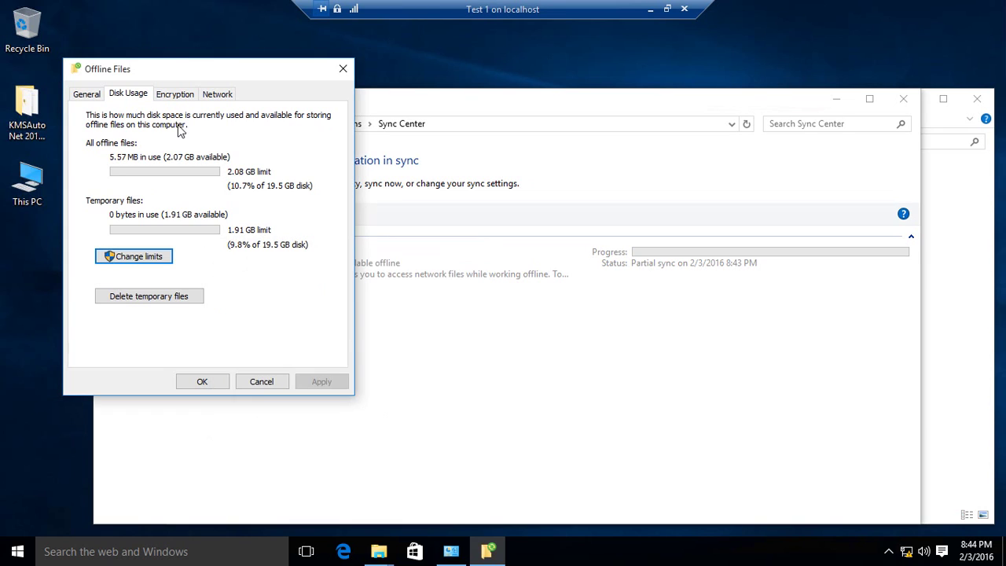
Review the encryption, network and general settings for offline files, confirm the settings and close Sync Center
{"action": "left_click", "coordinate": [186, 98]}
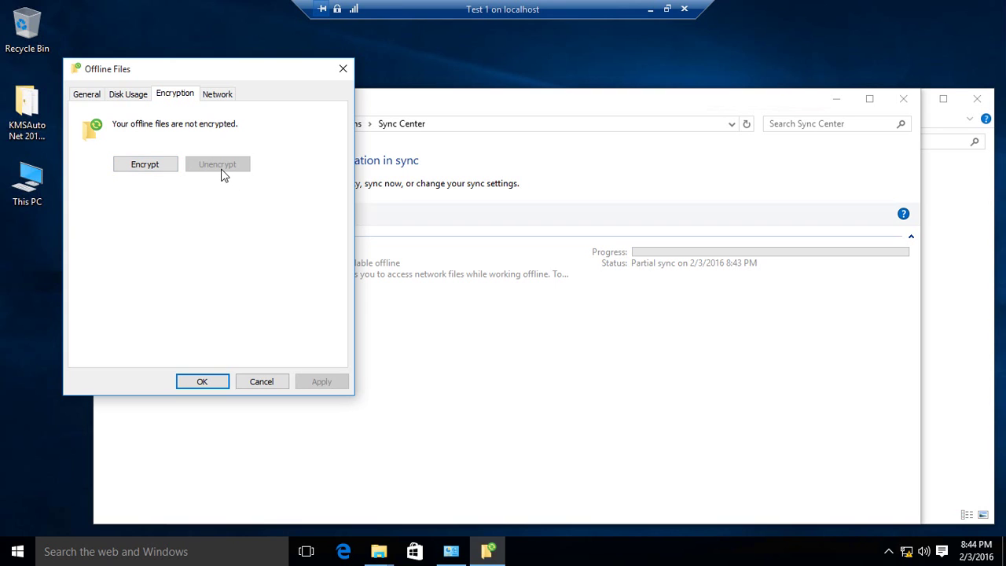
{"action": "left_click", "coordinate": [221, 101]}
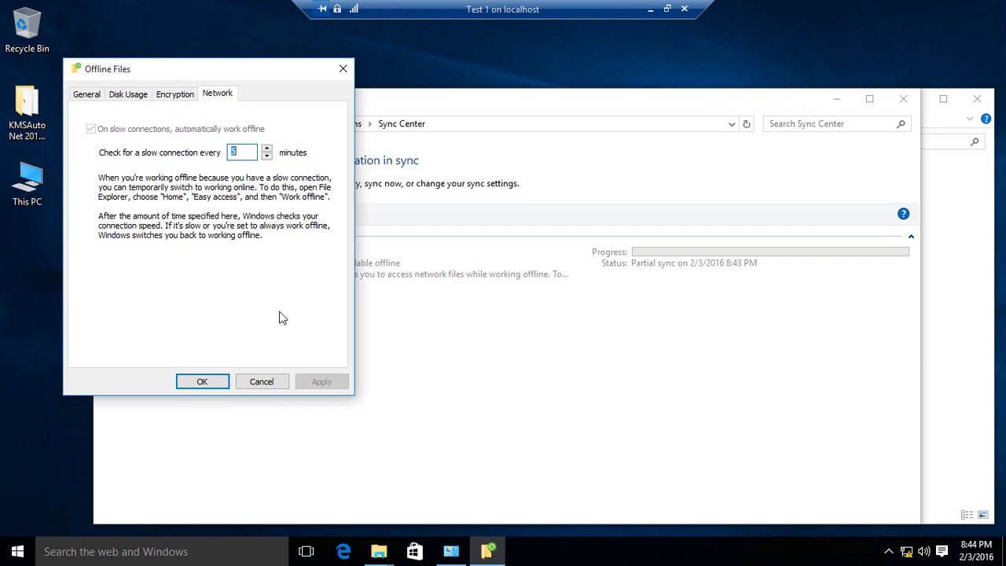
{"action": "left_click", "coordinate": [86, 98]}
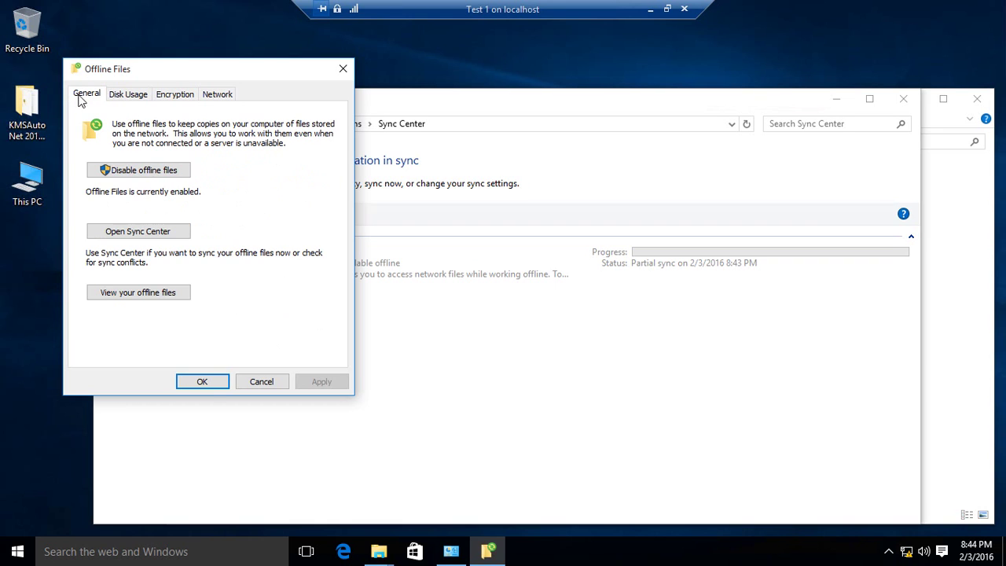
{"action": "left_click", "coordinate": [202, 383]}
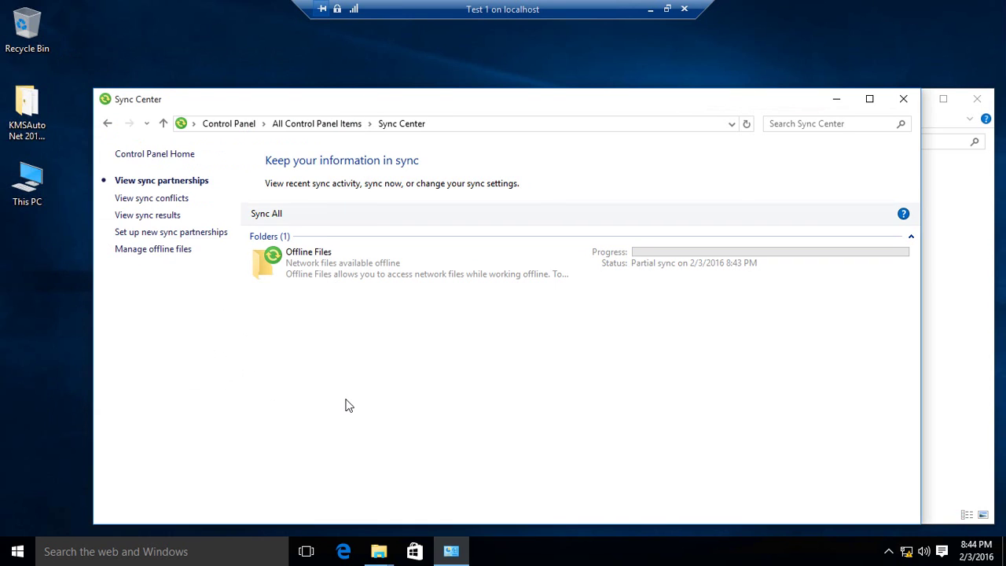
{"action": "left_click", "coordinate": [905, 100]}
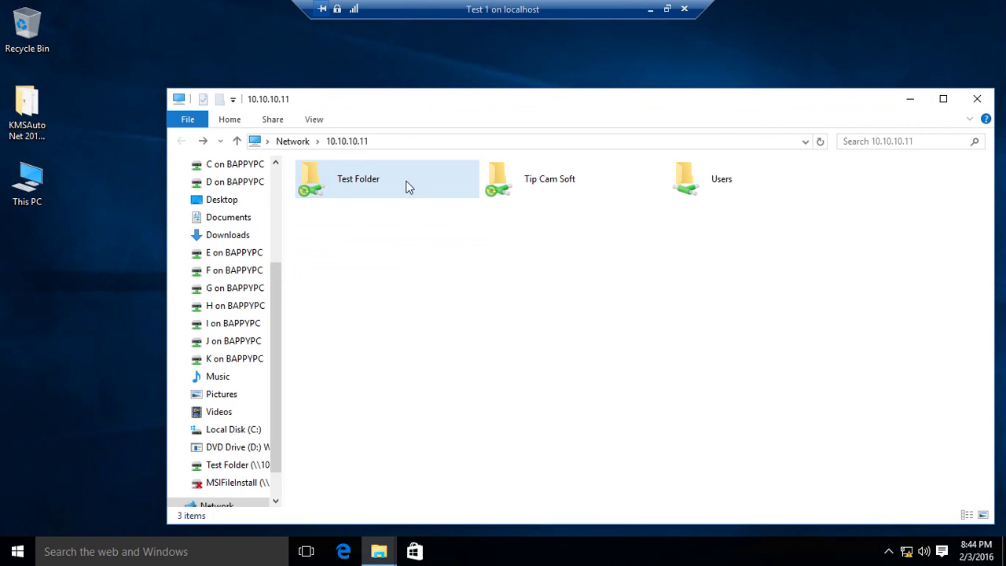
Sync the selected offline files of the shared Test Folder on 10.10.10.11
{"action": "right_click", "coordinate": [343, 189]}
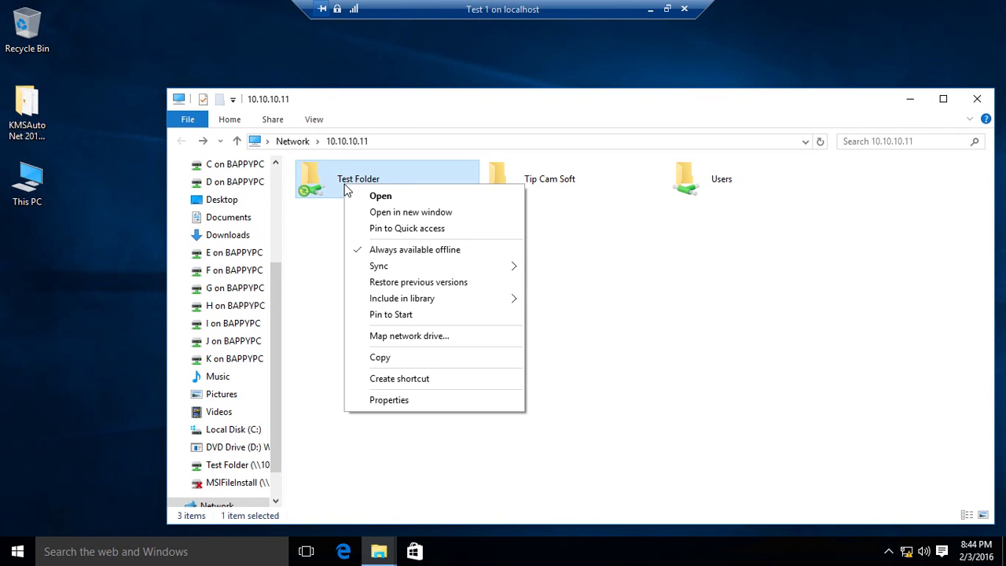
{"action": "mouse_move", "coordinate": [379, 270]}
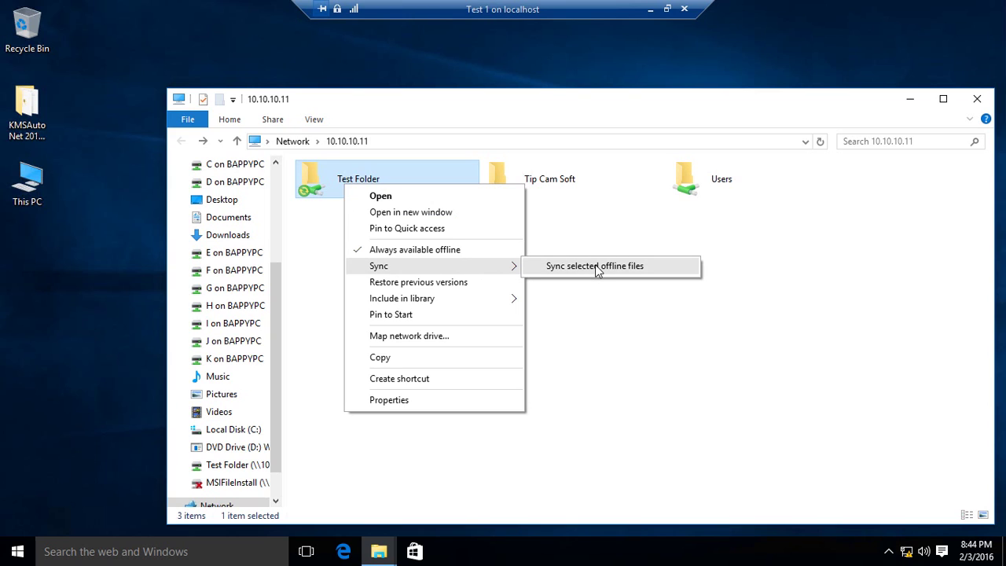
{"action": "left_click", "coordinate": [596, 267]}
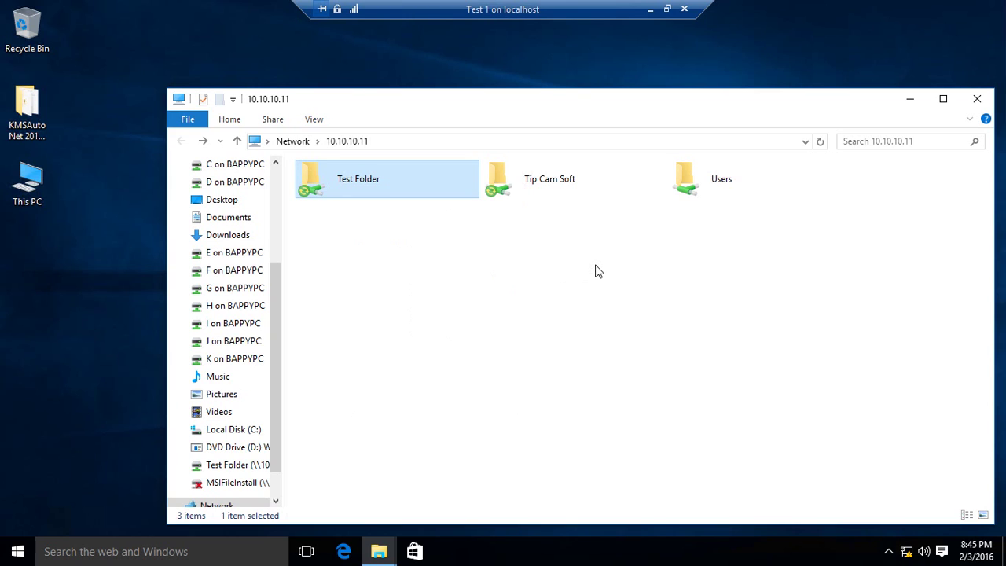
Check the contents of Test Folder's MSIFileInstall and Testing Bit 3264 subfolders over the network and close the window
{"action": "double_click", "coordinate": [350, 189]}
{"action": "double_click", "coordinate": [354, 189]}
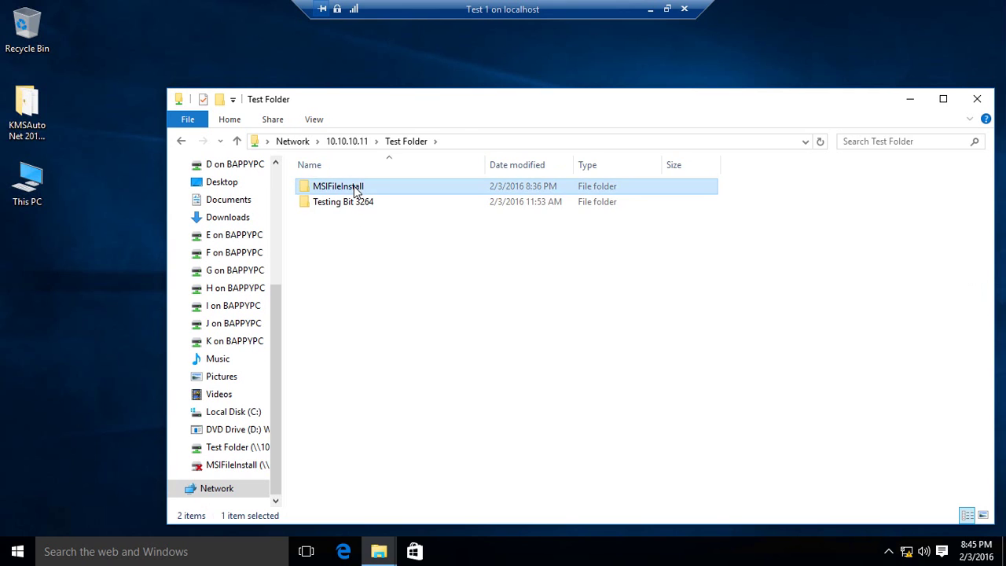
{"action": "left_click", "coordinate": [235, 141]}
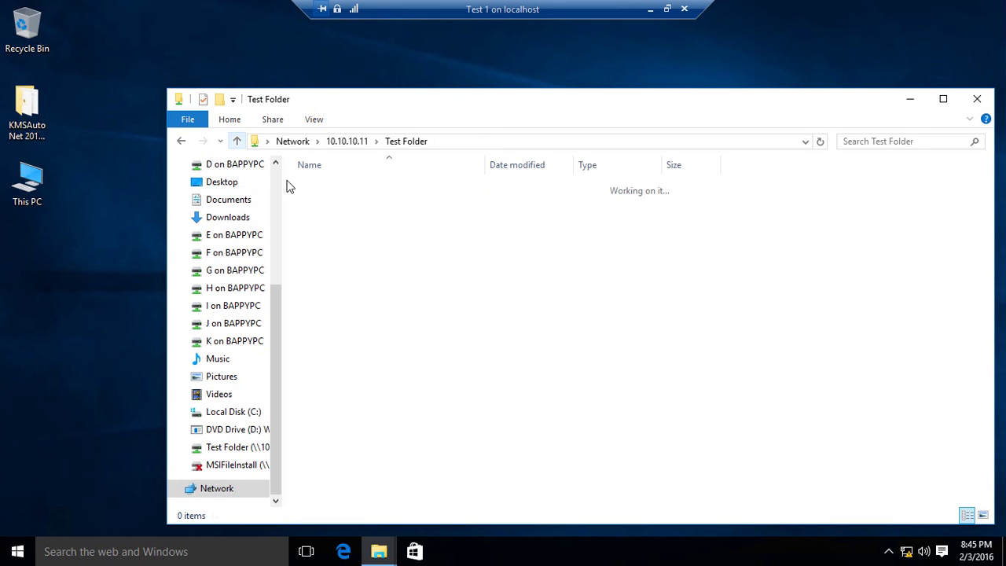
{"action": "double_click", "coordinate": [330, 206]}
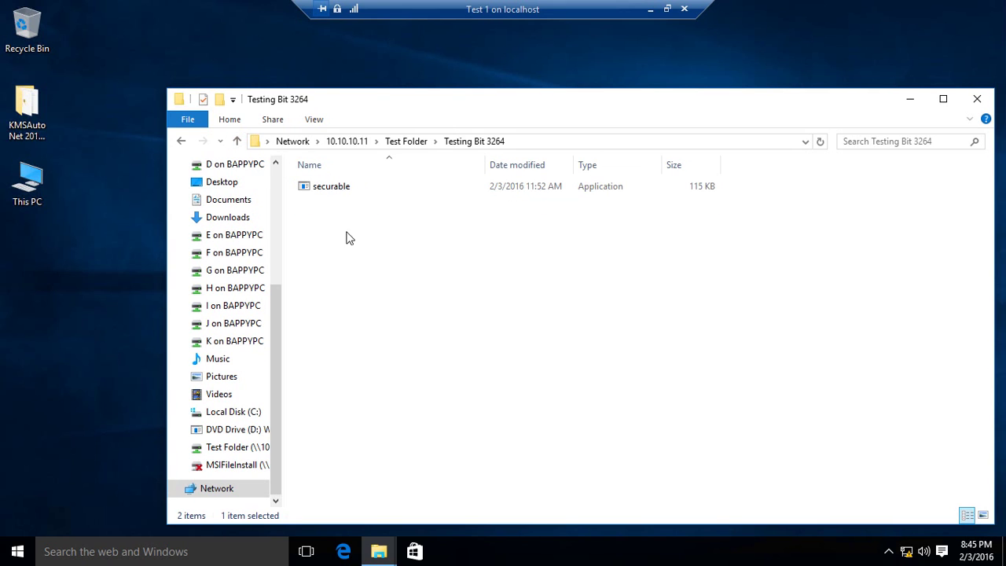
{"action": "left_click", "coordinate": [237, 140]}
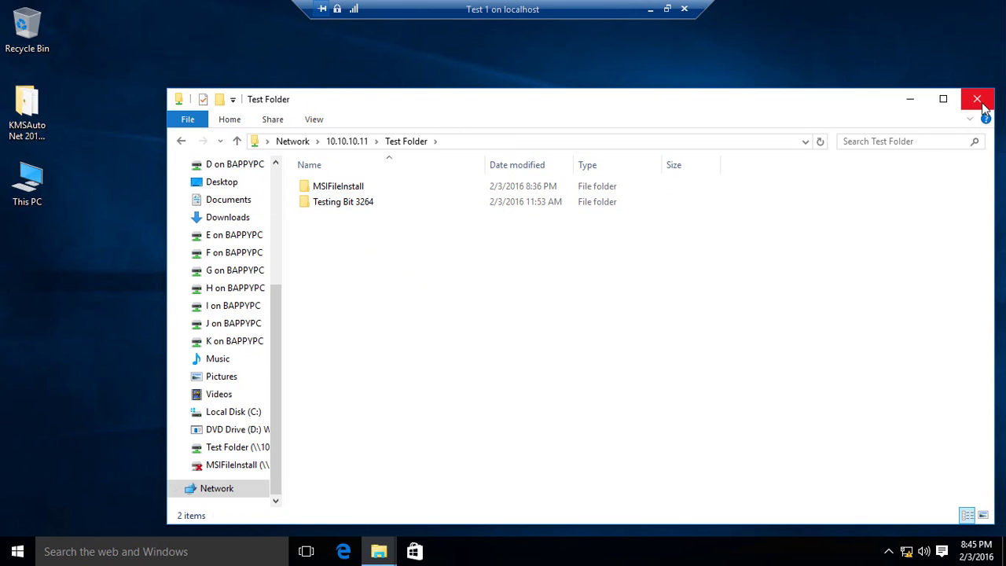
{"action": "left_click", "coordinate": [977, 100]}
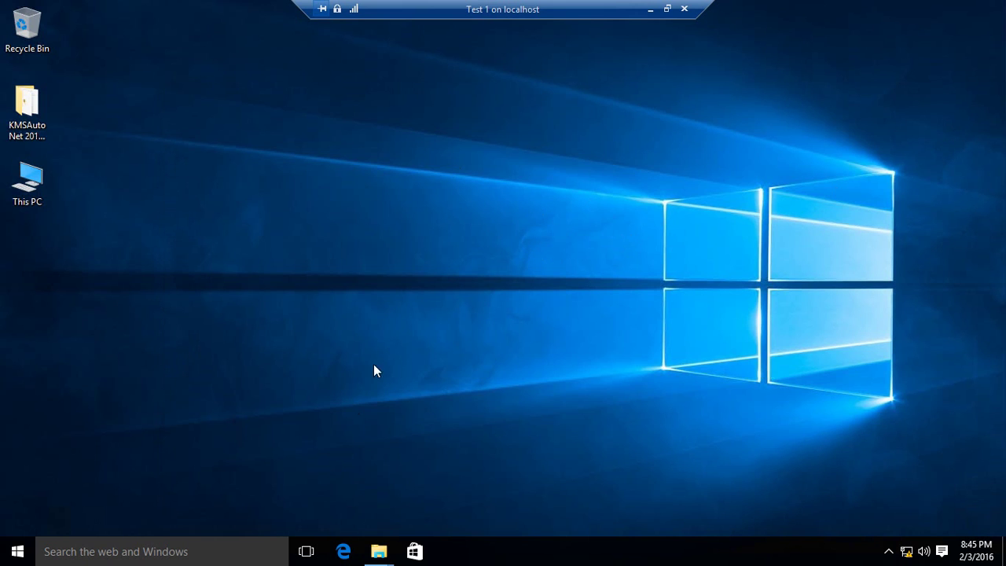
View the mapped drives in This PC and disable the virtual machine's Ethernet adapter, closing the network settings windows
{"action": "double_click", "coordinate": [27, 179]}
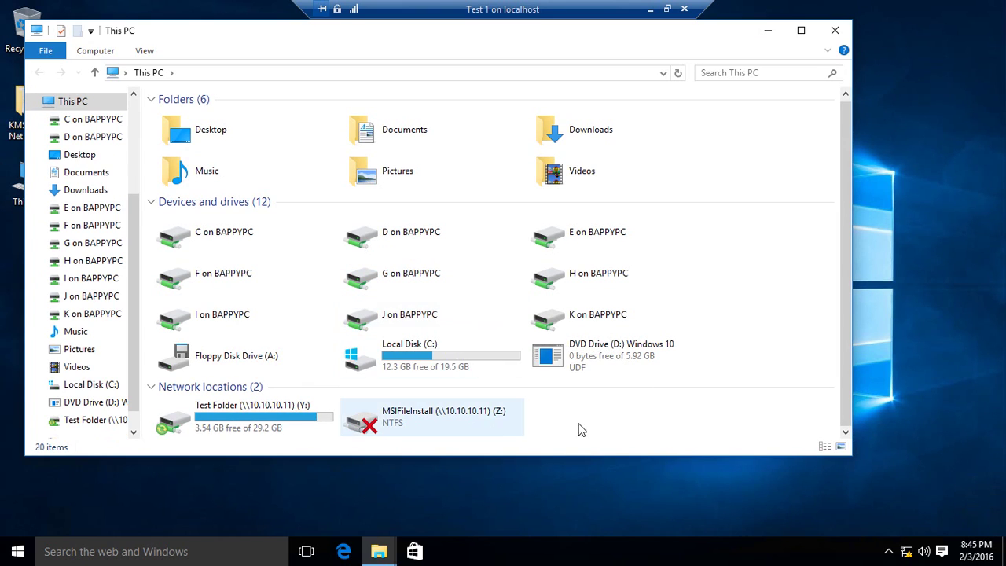
{"action": "left_click", "coordinate": [897, 306]}
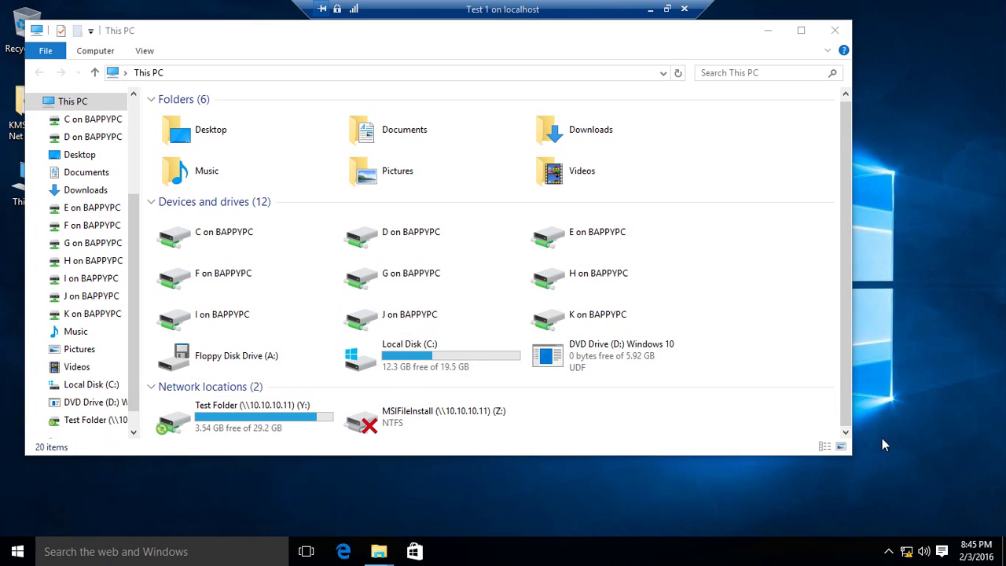
{"action": "right_click", "coordinate": [906, 555]}
{"action": "left_click", "coordinate": [880, 541]}
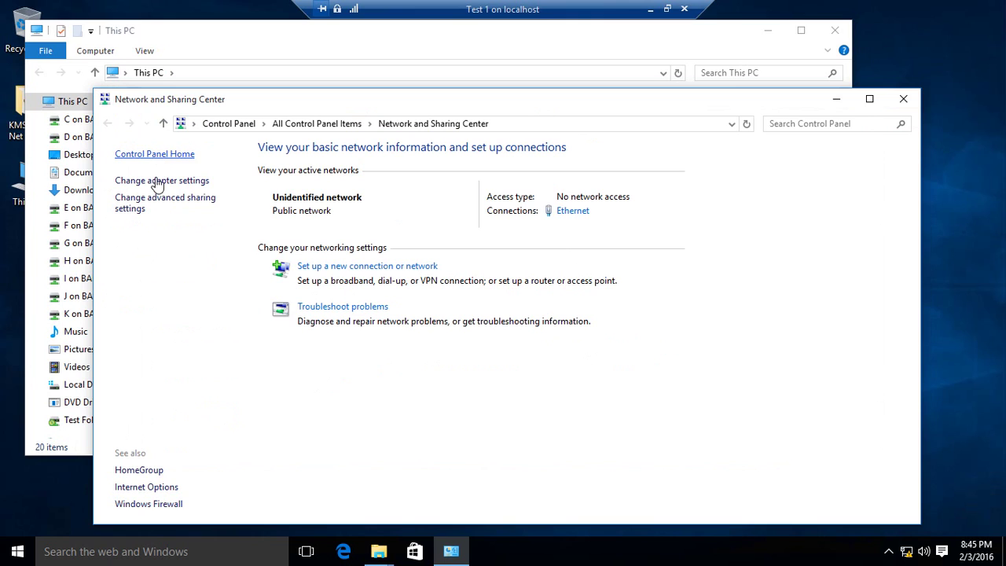
{"action": "left_click", "coordinate": [159, 183]}
{"action": "right_click", "coordinate": [178, 101]}
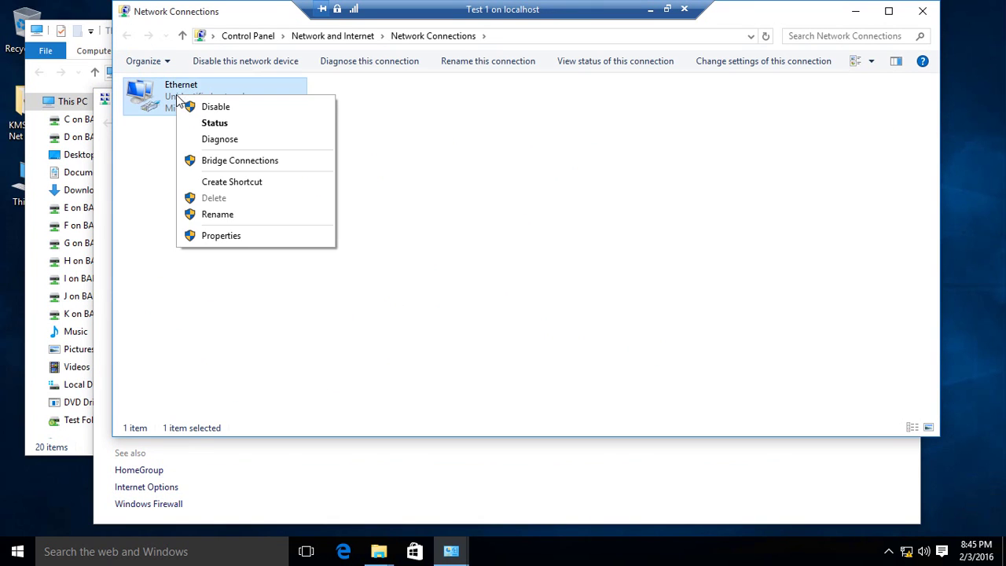
{"action": "left_click", "coordinate": [196, 105]}
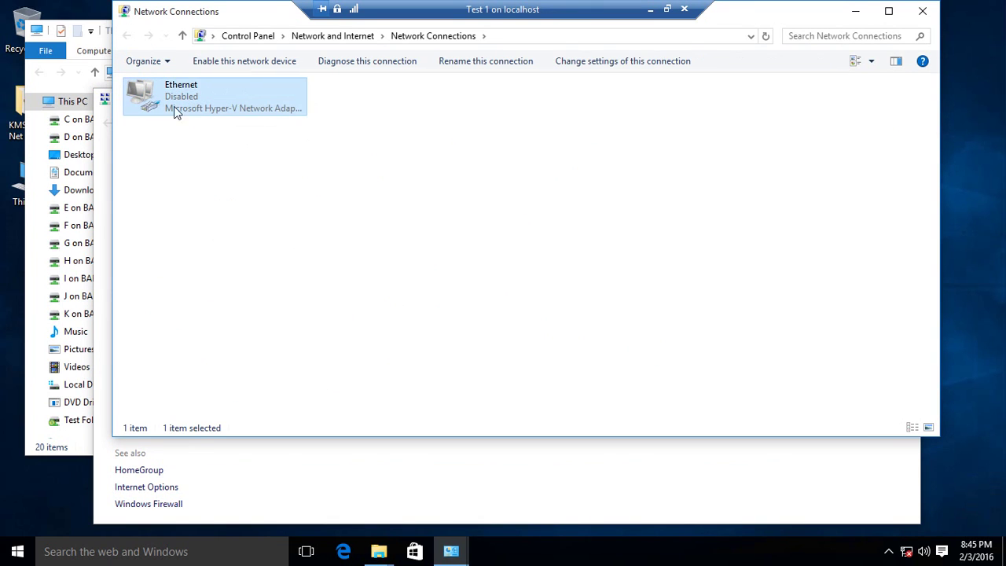
{"action": "left_click", "coordinate": [346, 233]}
{"action": "left_click", "coordinate": [921, 12]}
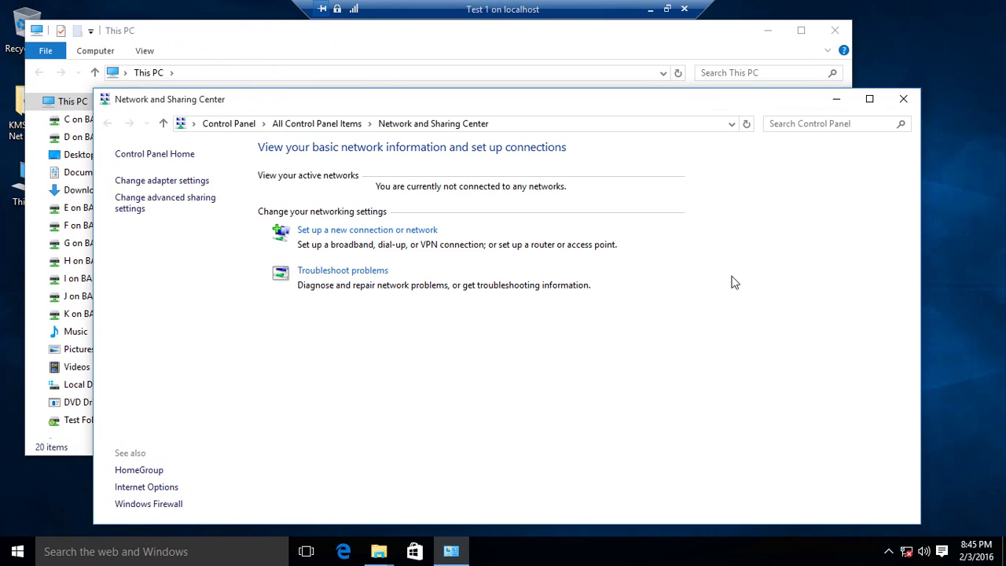
{"action": "left_click", "coordinate": [903, 99]}
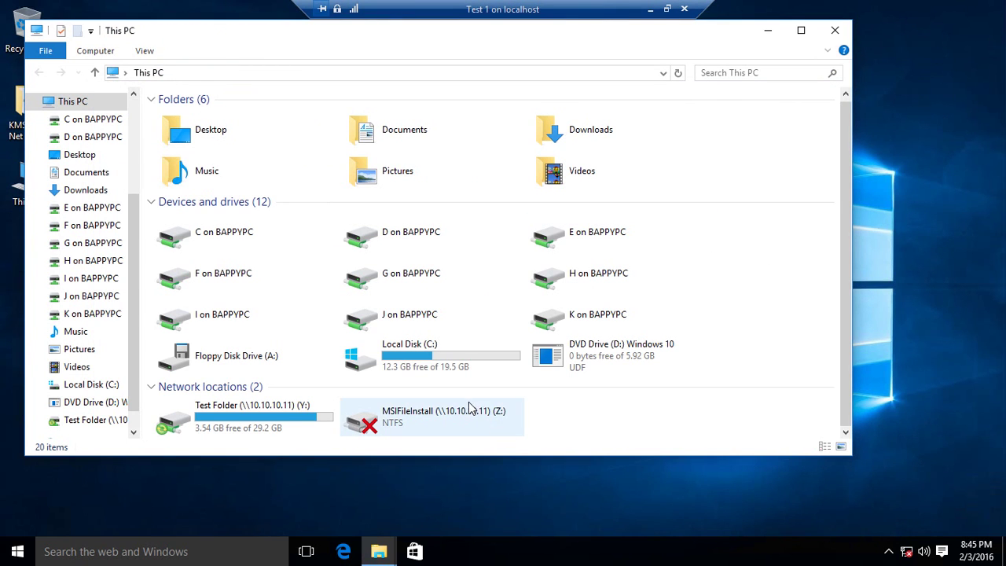
Reopen This PC and examine the MSIFileInstall and Testing Bit 3264 subfolders on the disconnected Test Folder drive Y:
{"action": "left_click", "coordinate": [550, 386]}
{"action": "left_click", "coordinate": [833, 31]}
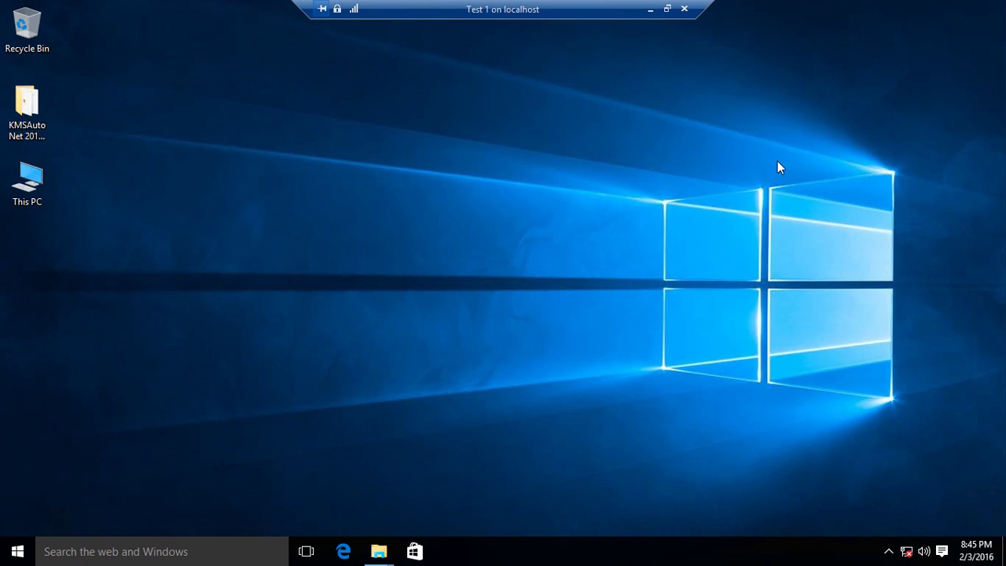
{"action": "double_click", "coordinate": [46, 191]}
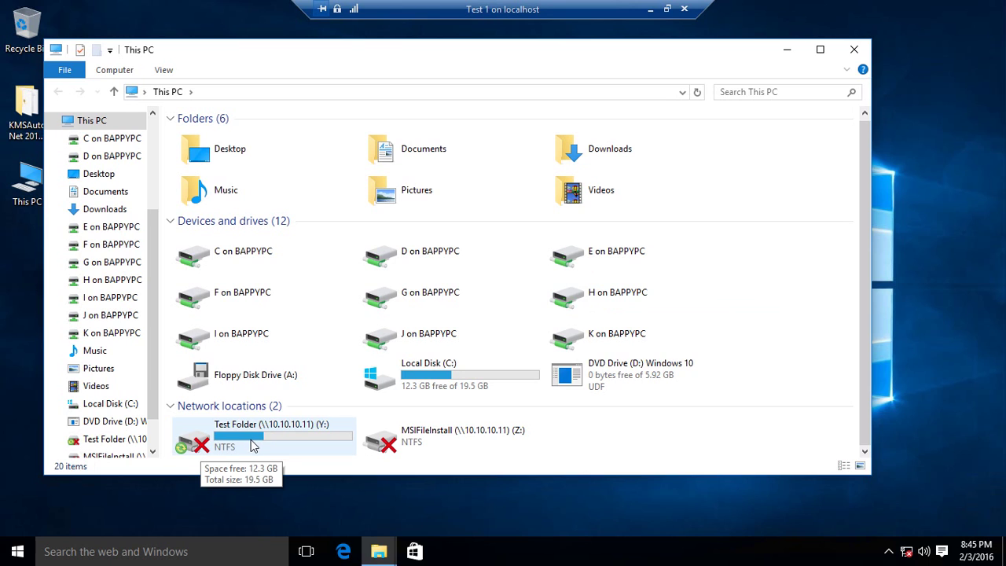
{"action": "double_click", "coordinate": [251, 439]}
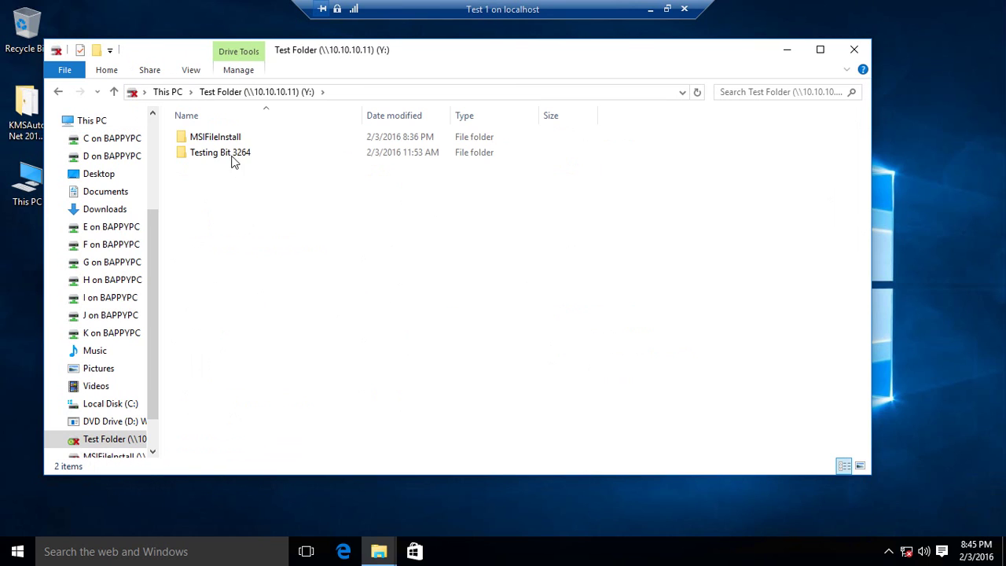
{"action": "double_click", "coordinate": [252, 139]}
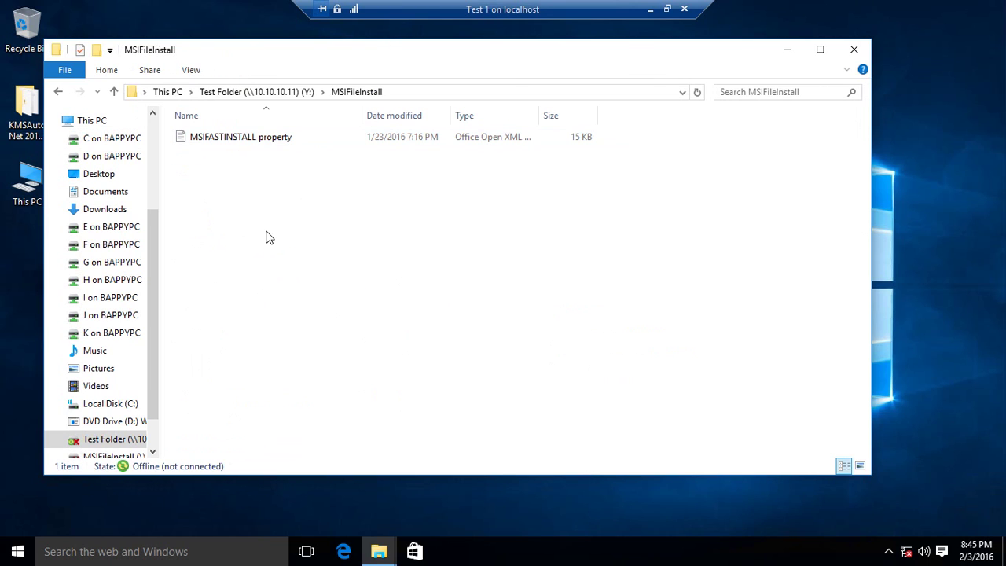
{"action": "left_click", "coordinate": [115, 93]}
{"action": "double_click", "coordinate": [251, 154]}
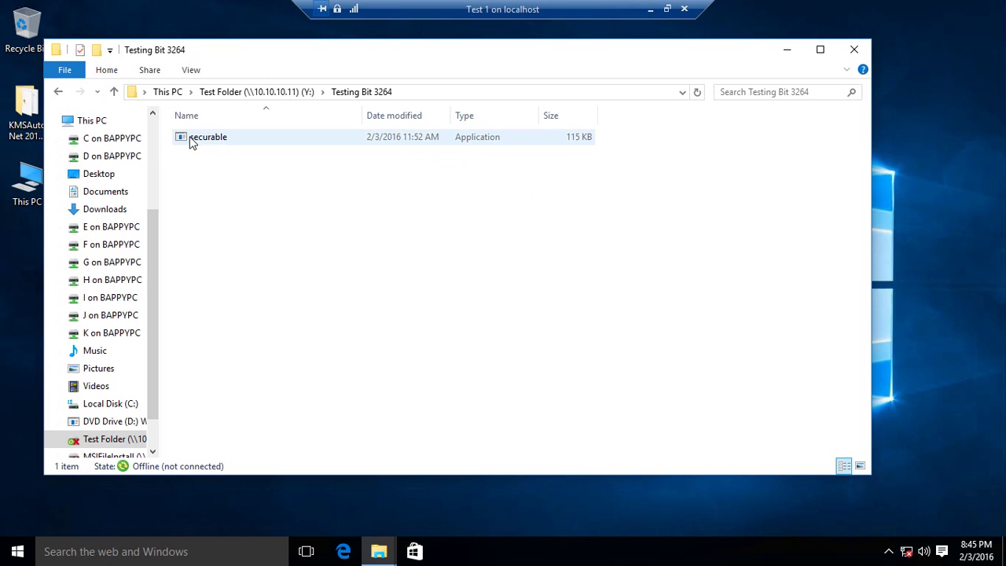
{"action": "left_click", "coordinate": [114, 92]}
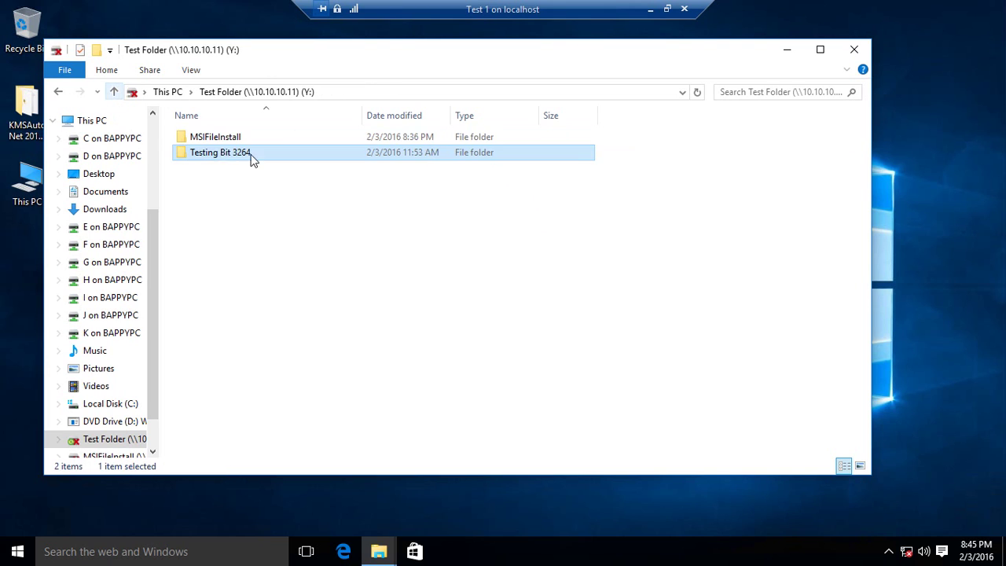
{"action": "double_click", "coordinate": [218, 142]}
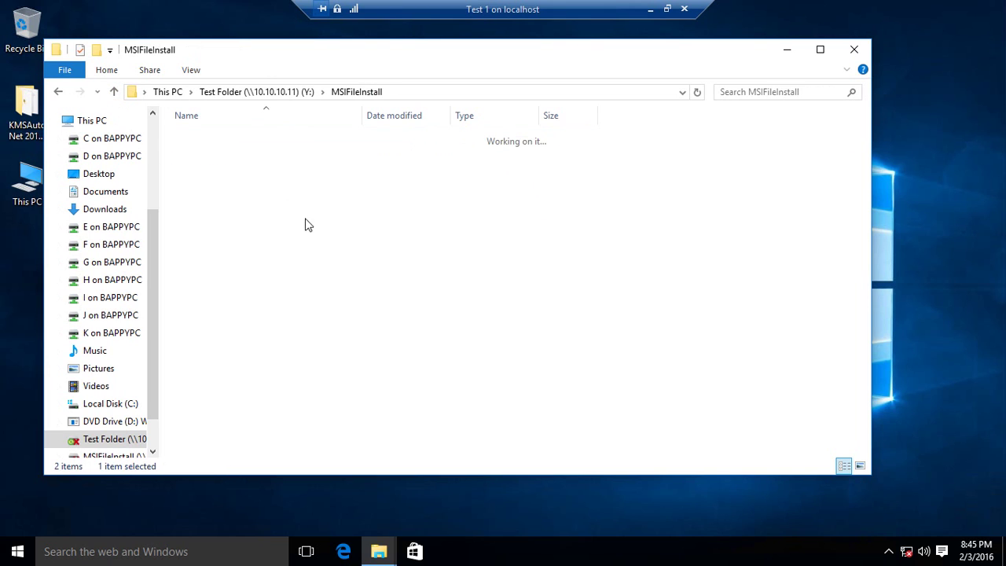
Try to run the securable application from the Testing Bit 3264 folder on drive Y: while offline
{"action": "left_click", "coordinate": [114, 92]}
{"action": "double_click", "coordinate": [219, 157]}
{"action": "double_click", "coordinate": [208, 139]}
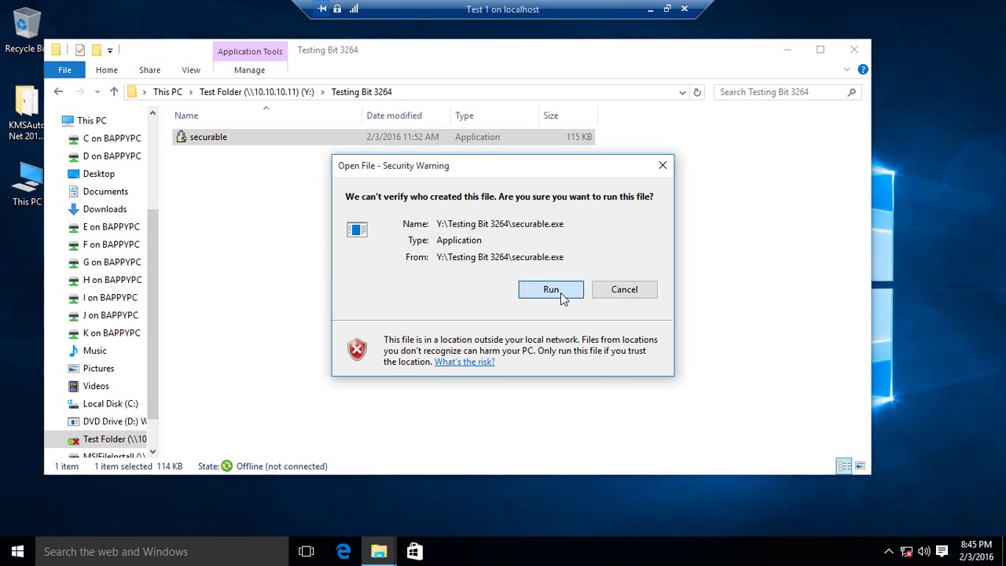
{"action": "left_click", "coordinate": [562, 295]}
{"action": "left_click", "coordinate": [558, 285]}
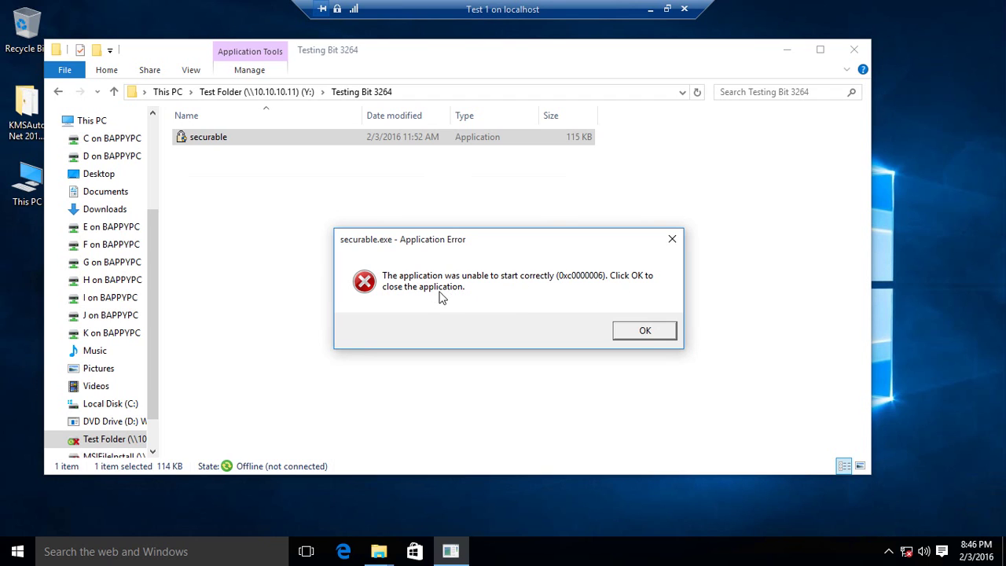
{"action": "left_click", "coordinate": [646, 331]}
{"action": "left_click", "coordinate": [529, 300]}
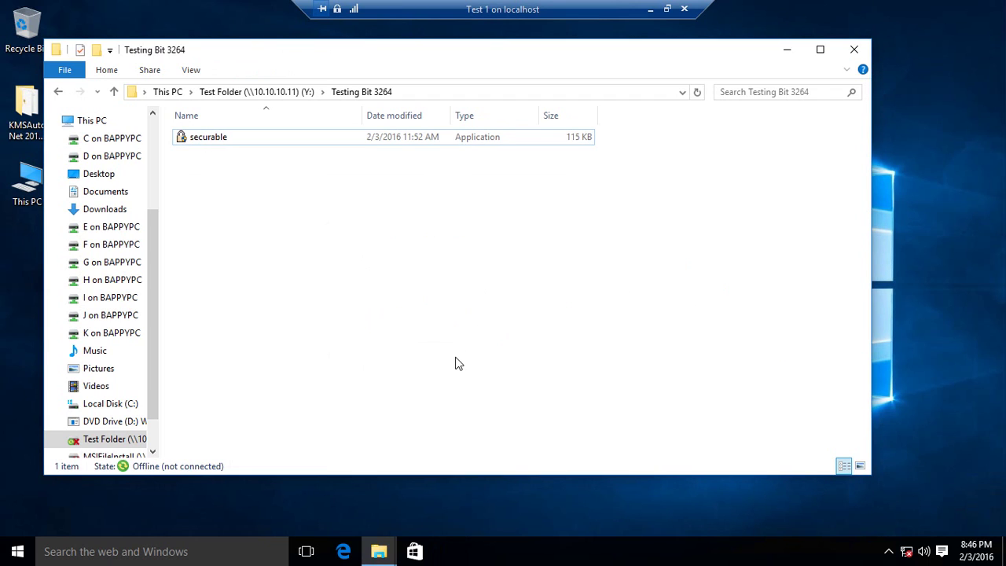
Return to Test Folder on drive Y:, check the contents of its MSIFileInstall subfolder offline, and close the window
{"action": "left_click", "coordinate": [113, 91]}
{"action": "left_click", "coordinate": [218, 137]}
{"action": "double_click", "coordinate": [218, 137]}
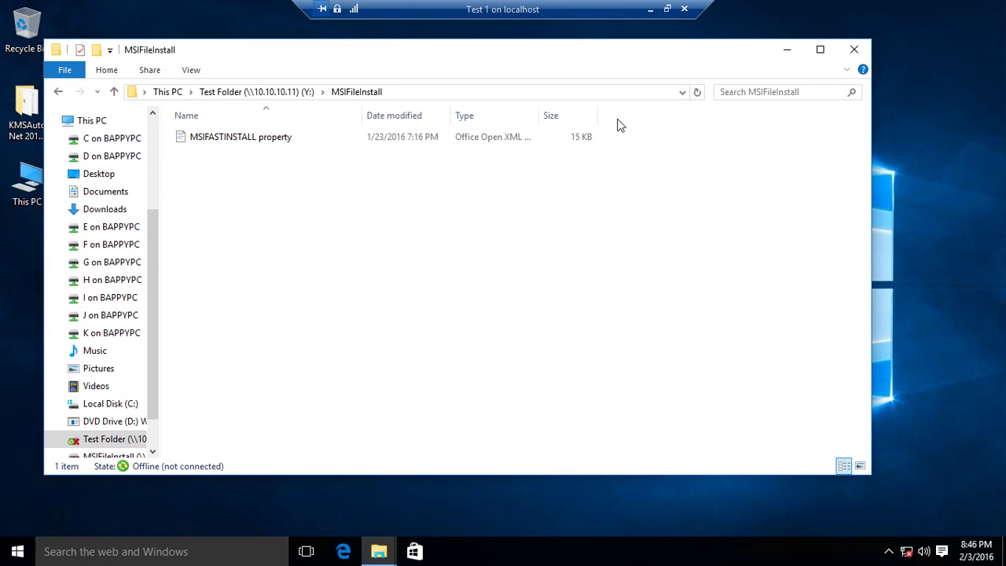
{"action": "left_click", "coordinate": [854, 50]}
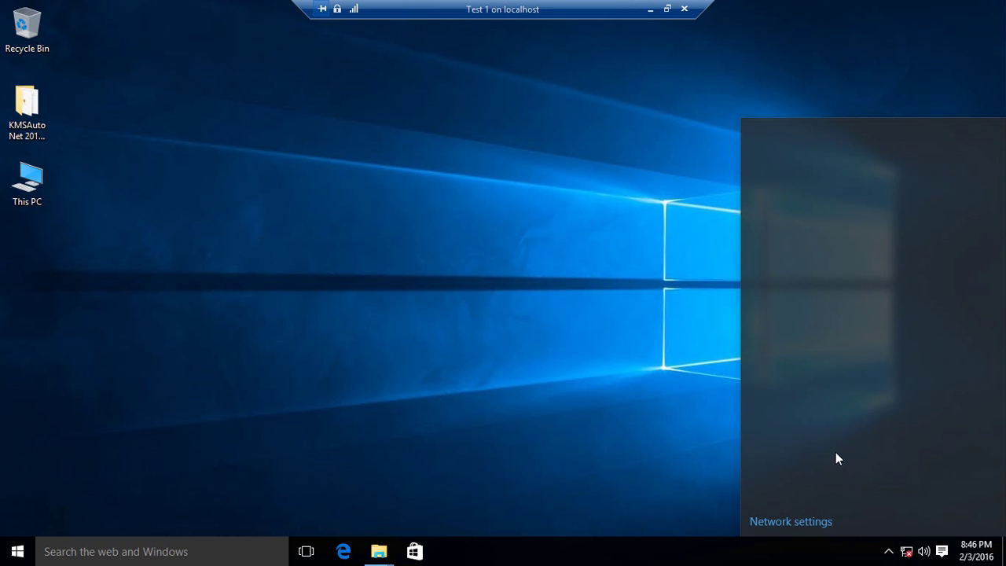
Enable the virtual machine's Ethernet adapter and close the network settings windows
{"action": "left_click", "coordinate": [637, 471]}
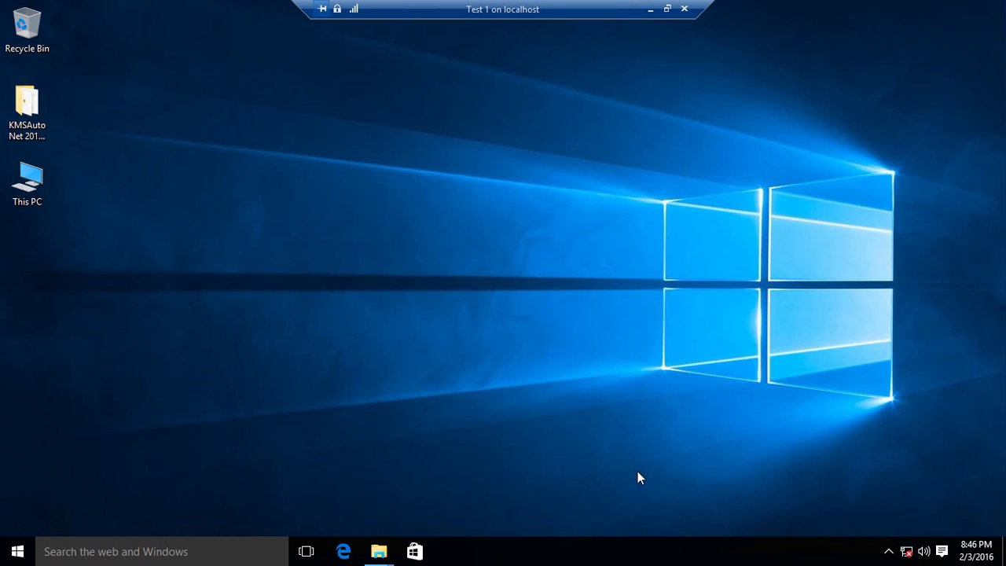
{"action": "right_click", "coordinate": [906, 551]}
{"action": "left_click", "coordinate": [894, 541]}
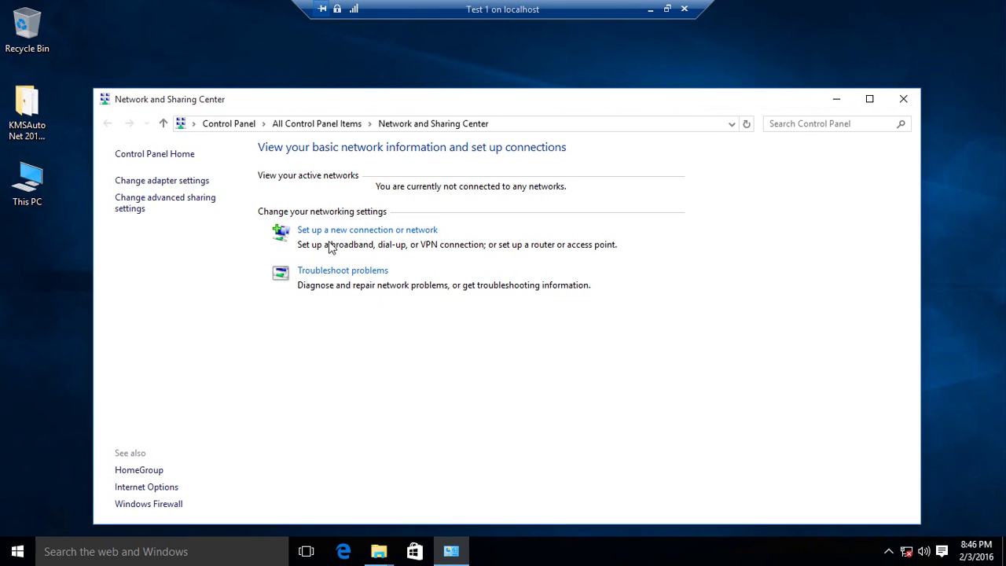
{"action": "left_click", "coordinate": [157, 182]}
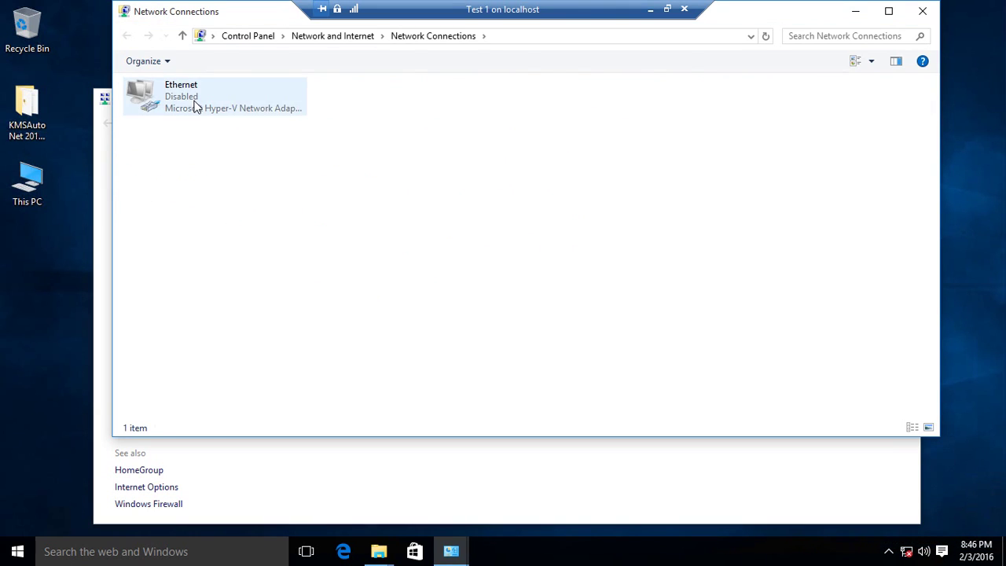
{"action": "right_click", "coordinate": [197, 107]}
{"action": "left_click", "coordinate": [213, 110]}
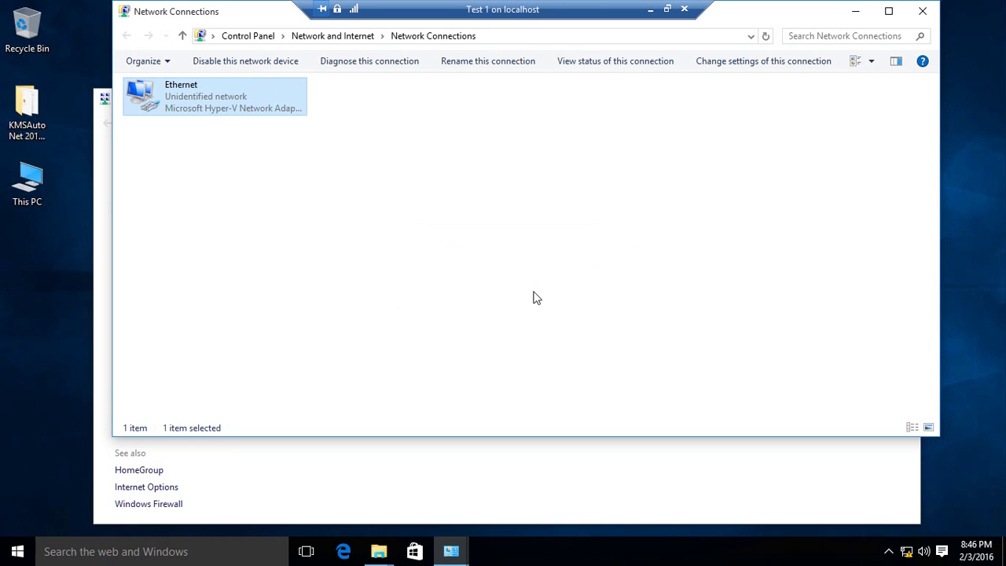
{"action": "left_click", "coordinate": [923, 11]}
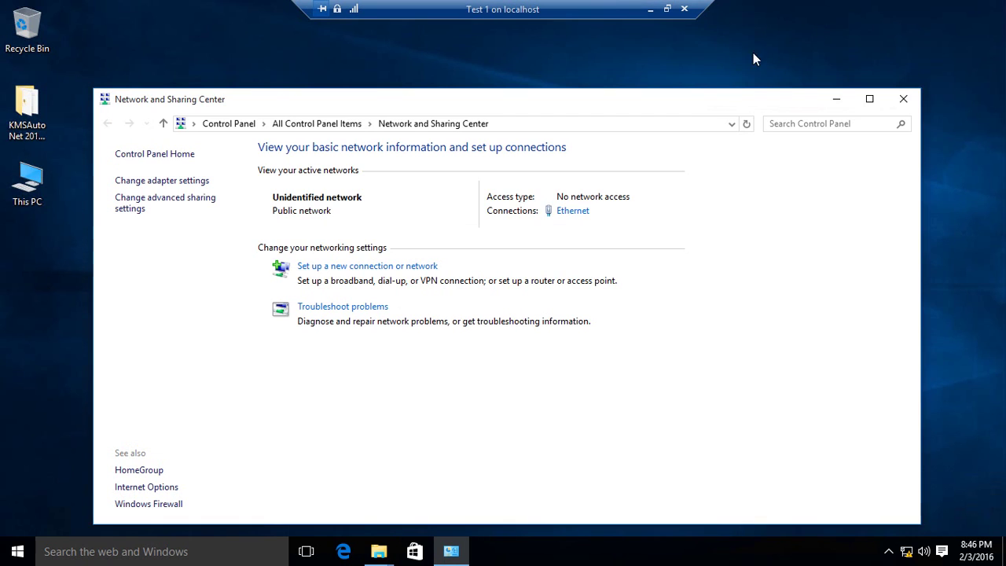
{"action": "left_click", "coordinate": [901, 100]}
Switch to the host computer and create a folder named test inside the desktop's Test Folder
{"action": "left_click", "coordinate": [650, 9]}
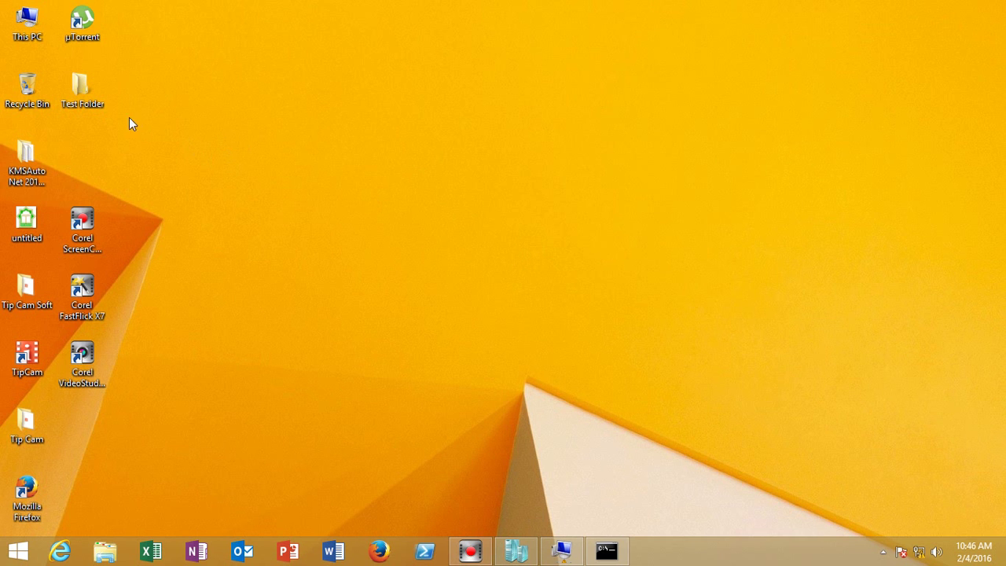
{"action": "double_click", "coordinate": [82, 90]}
{"action": "right_click", "coordinate": [362, 301]}
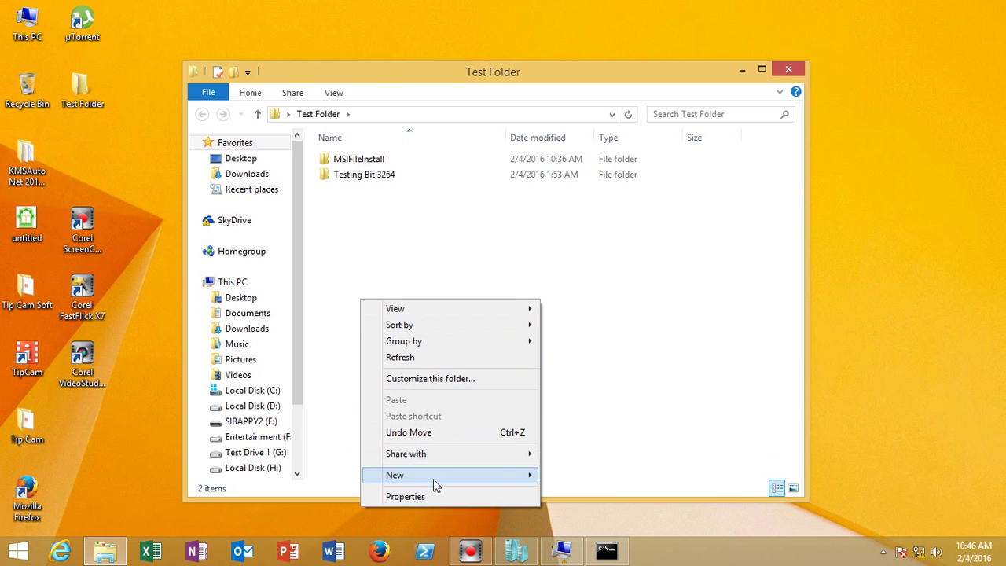
{"action": "mouse_move", "coordinate": [433, 479]}
{"action": "left_click", "coordinate": [578, 260]}
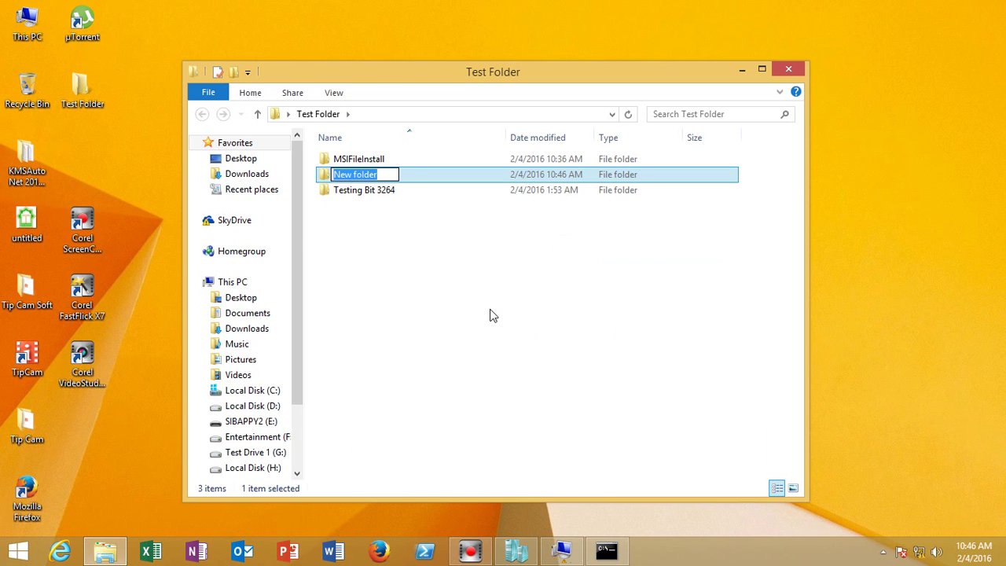
{"action": "type", "text": "test"}
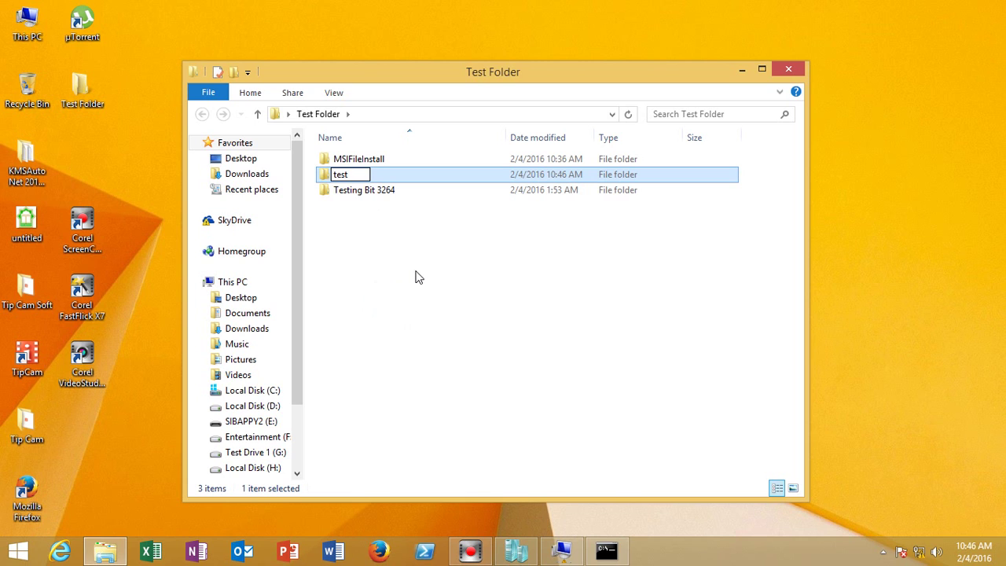
{"action": "left_click", "coordinate": [466, 271]}
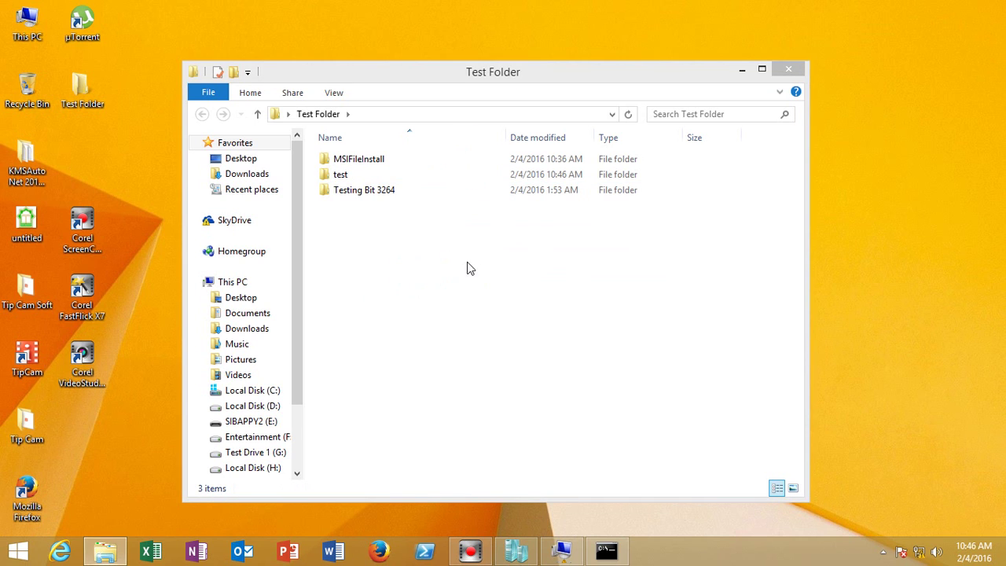
Create a Microsoft Excel worksheet with its default name in the host's Test Folder and close the folder window
{"action": "right_click", "coordinate": [447, 268]}
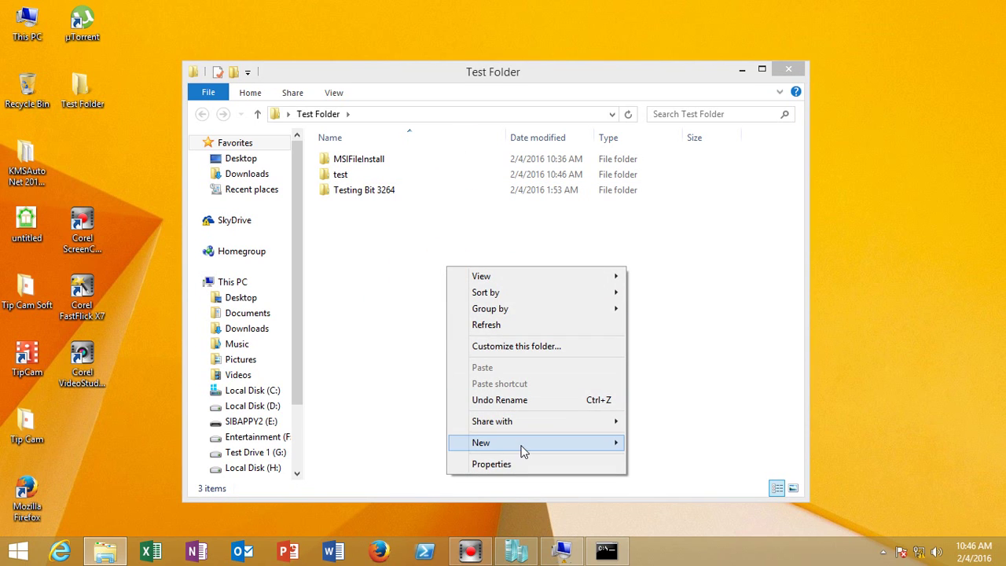
{"action": "mouse_move", "coordinate": [554, 448]}
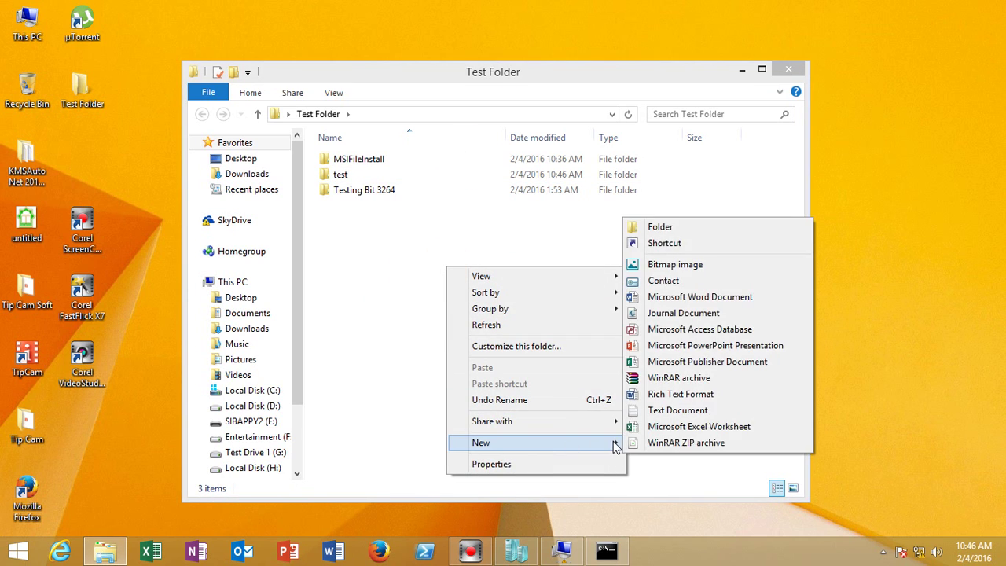
{"action": "left_click", "coordinate": [694, 428]}
{"action": "left_click", "coordinate": [495, 363]}
{"action": "left_click", "coordinate": [591, 344]}
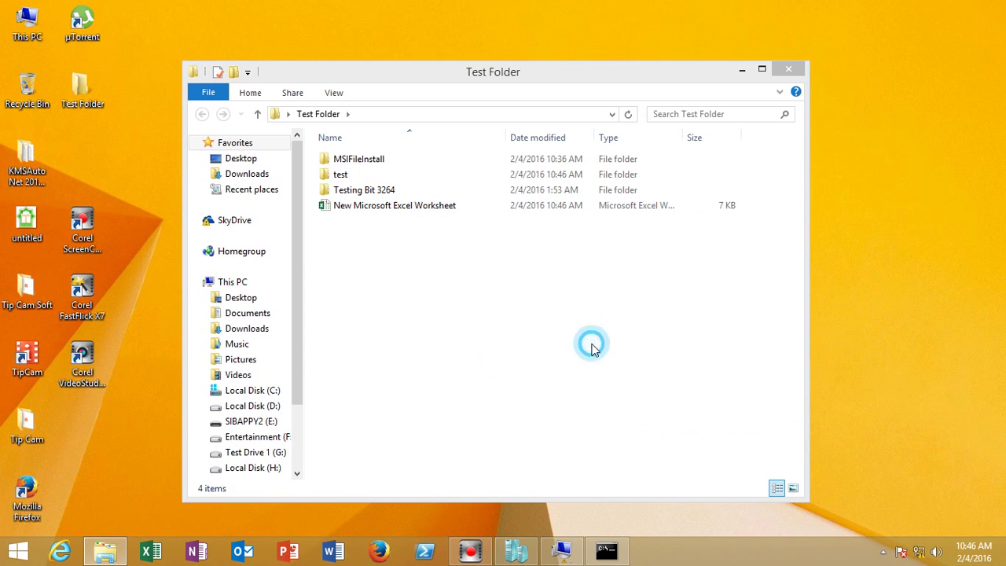
{"action": "left_click", "coordinate": [787, 69]}
Refresh the host desktop, switch back to the Test 1 virtual machine, and check the mapped drives in This PC
{"action": "right_click", "coordinate": [386, 220]}
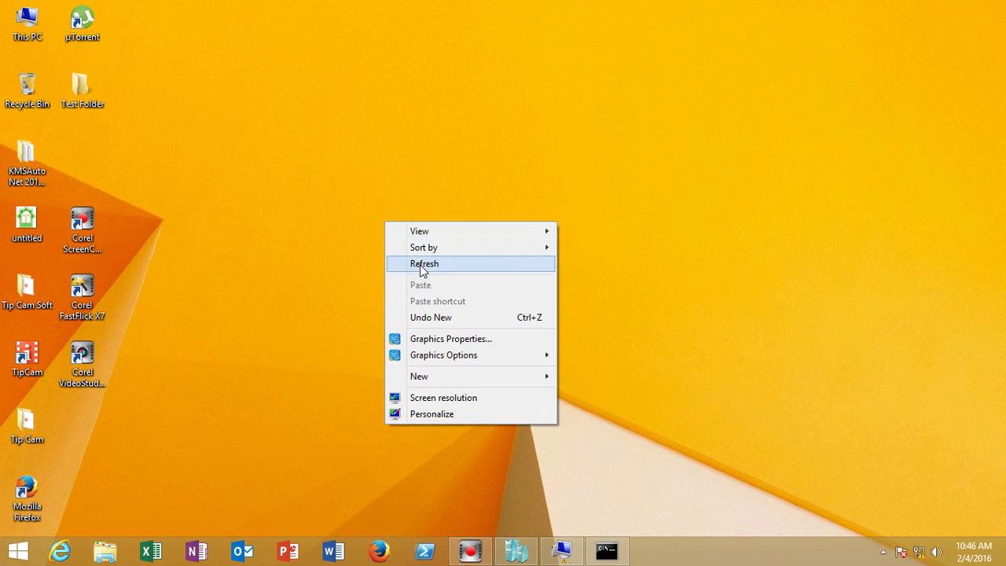
{"action": "right_click", "coordinate": [402, 252]}
{"action": "left_click", "coordinate": [432, 290]}
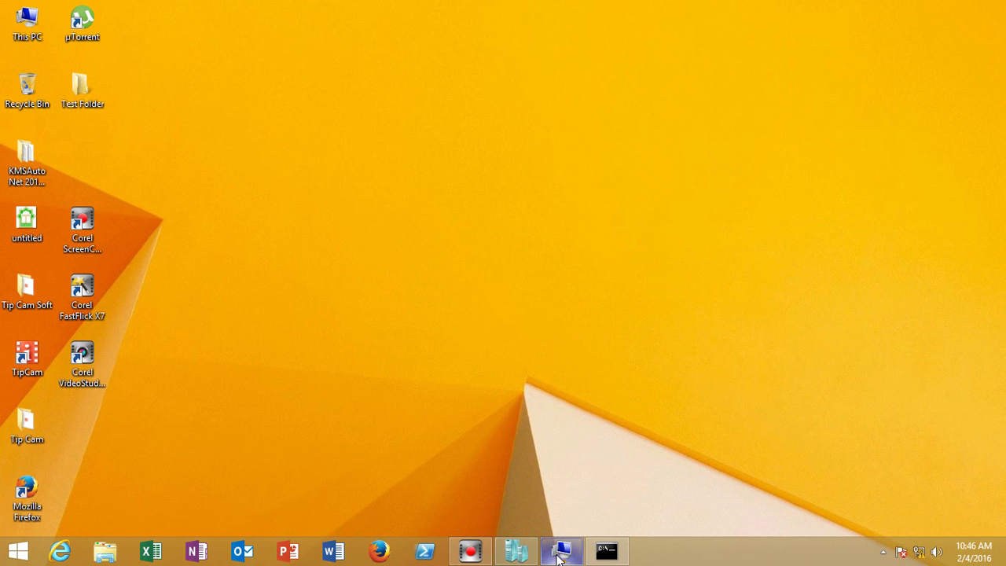
{"action": "left_click", "coordinate": [560, 553]}
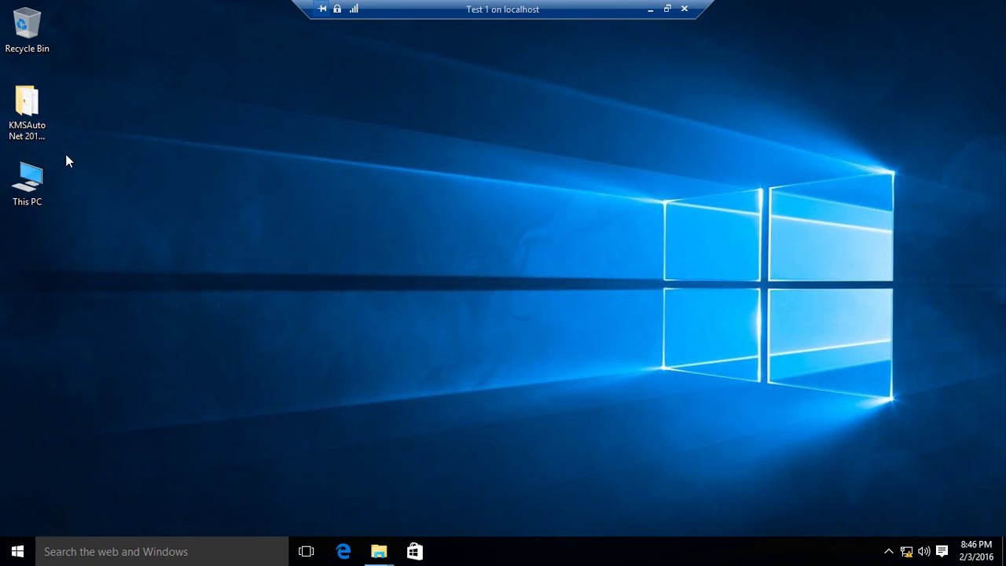
{"action": "double_click", "coordinate": [27, 180]}
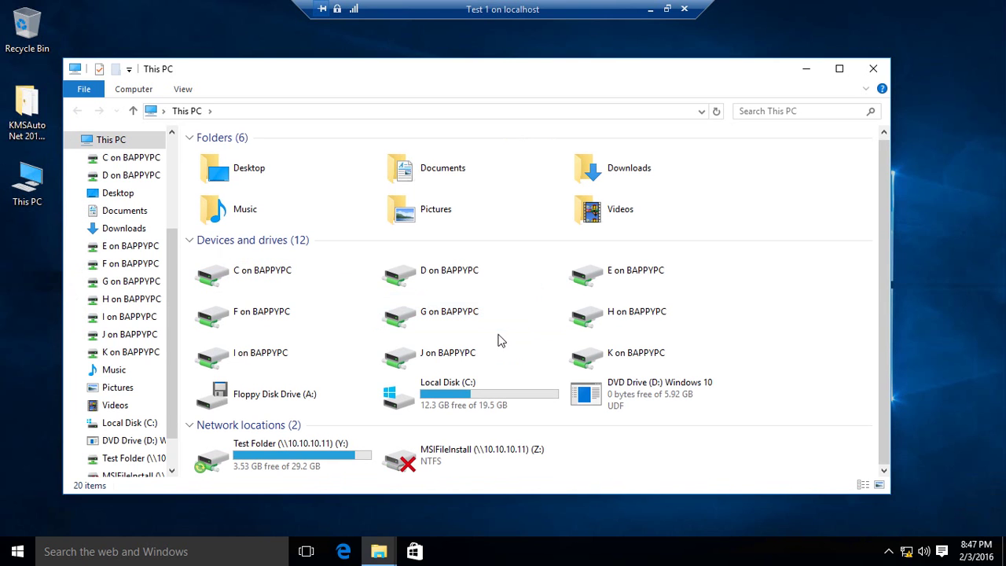
{"action": "left_click", "coordinate": [877, 70]}
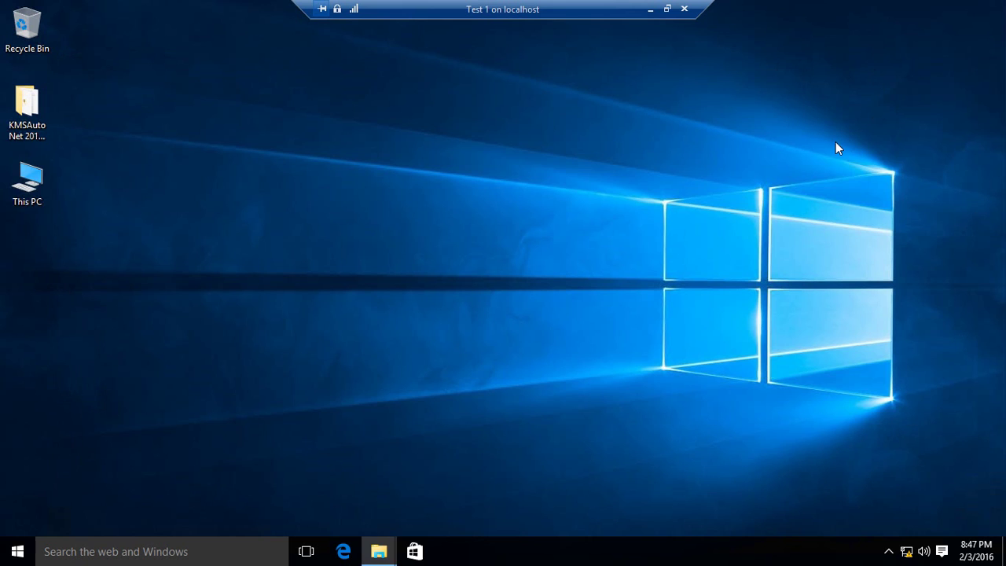
Disable the virtual machine's Ethernet adapter again and close the network settings windows
{"action": "right_click", "coordinate": [908, 554]}
{"action": "left_click", "coordinate": [889, 539]}
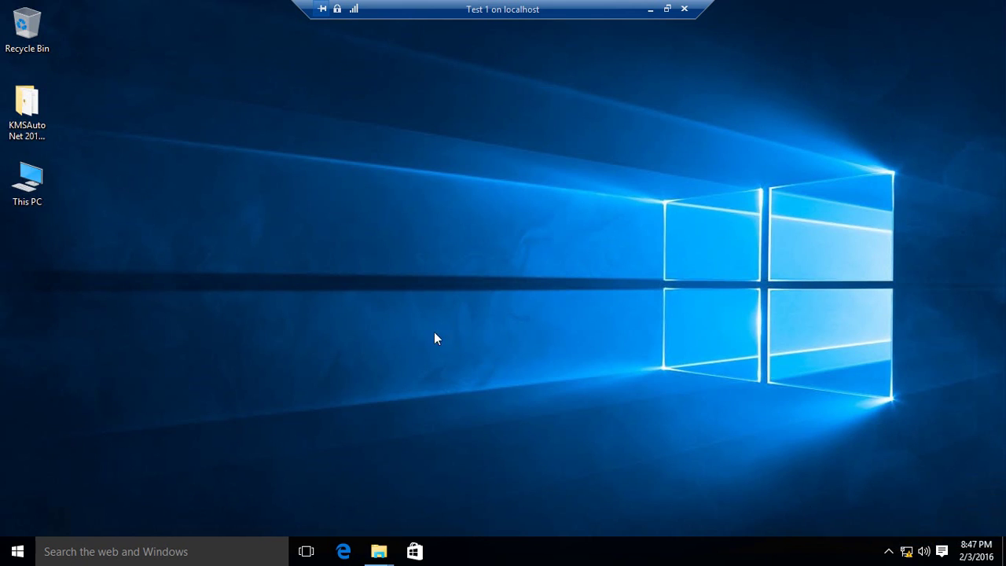
{"action": "left_click", "coordinate": [194, 183]}
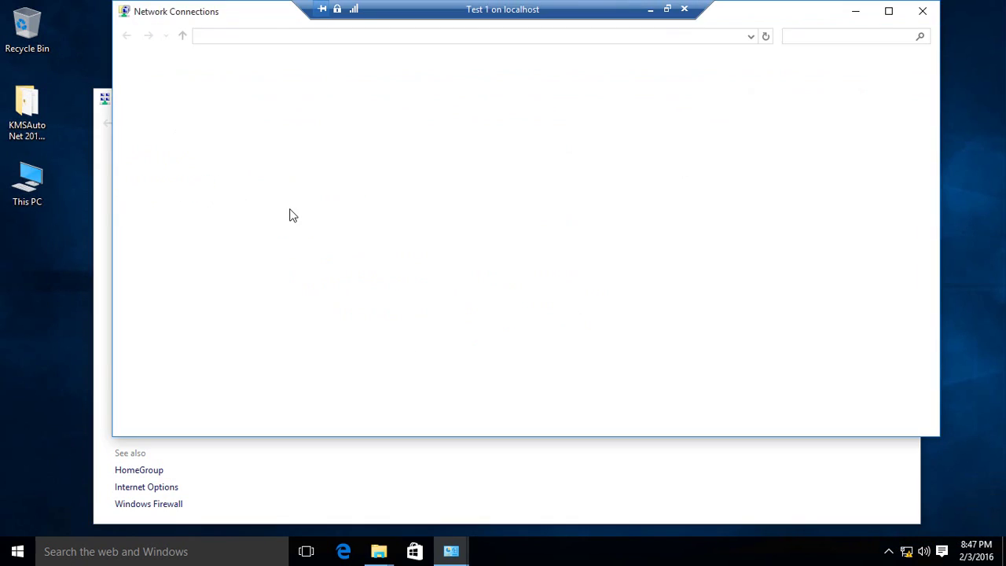
{"action": "right_click", "coordinate": [210, 101]}
{"action": "left_click", "coordinate": [239, 111]}
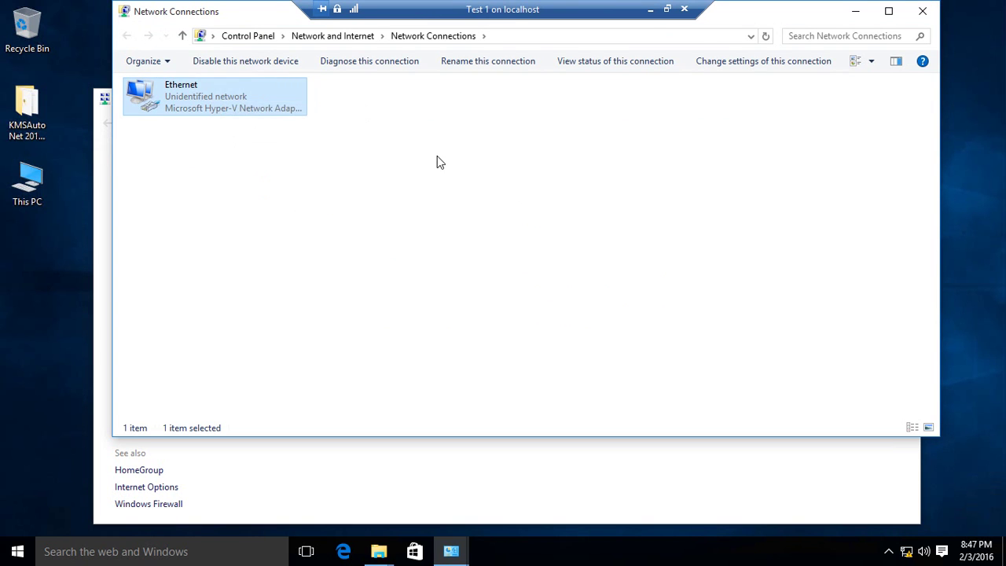
{"action": "left_click", "coordinate": [921, 12]}
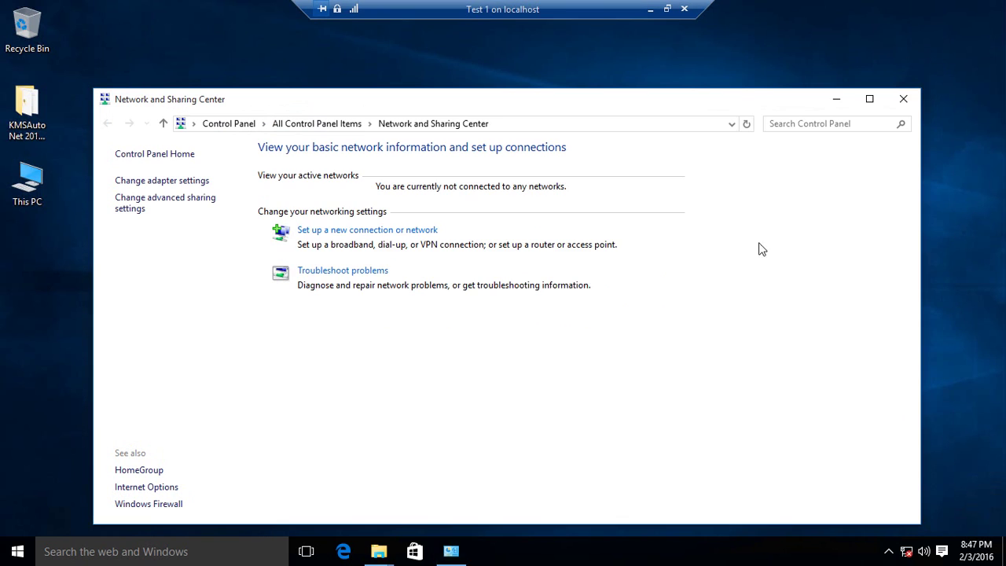
{"action": "left_click", "coordinate": [905, 96]}
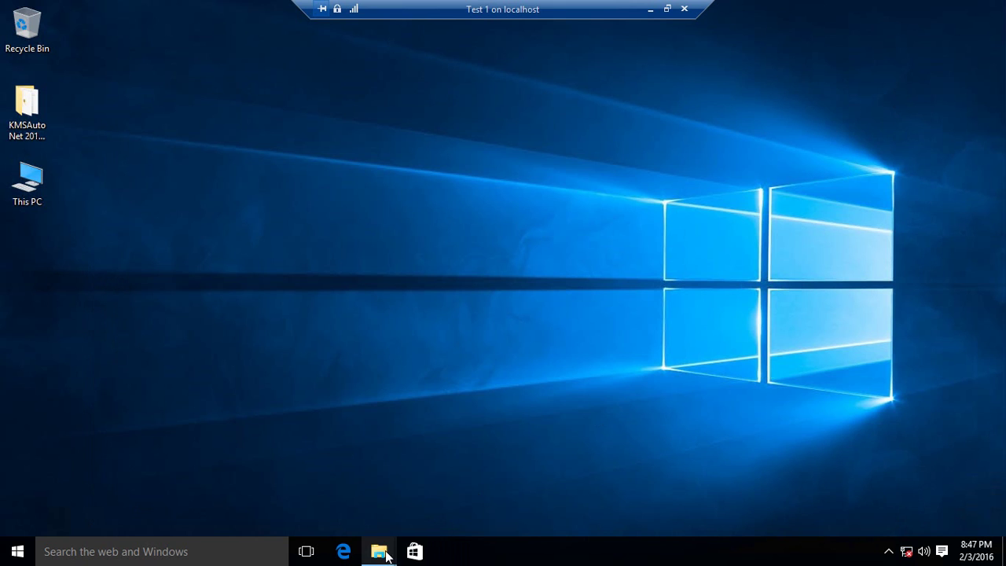
Close the leftover KMSAuto Net 2015 and Tip Cam Soft folder windows on the virtual machine
{"action": "mouse_move", "coordinate": [378, 555]}
{"action": "mouse_move", "coordinate": [409, 497]}
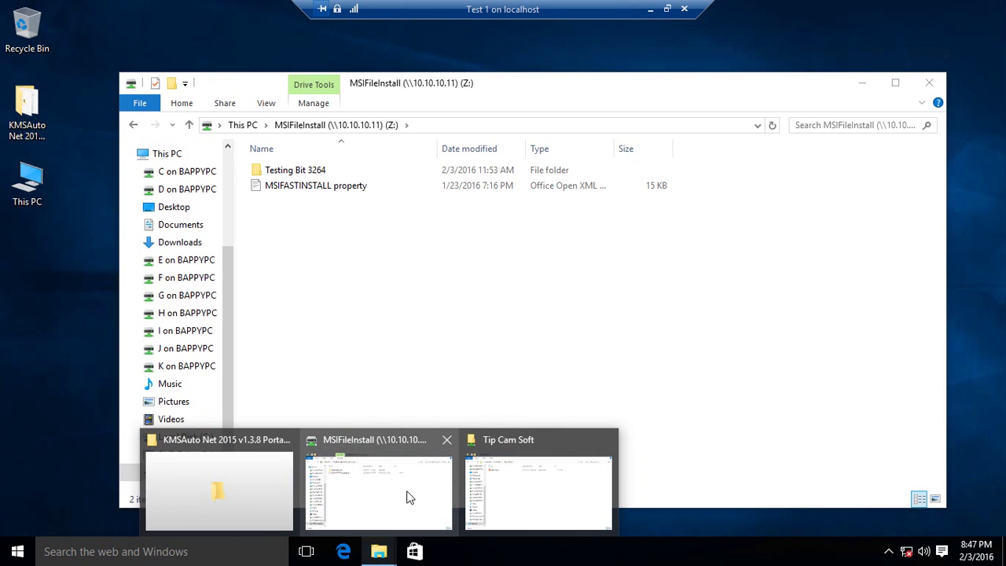
{"action": "mouse_move", "coordinate": [183, 497]}
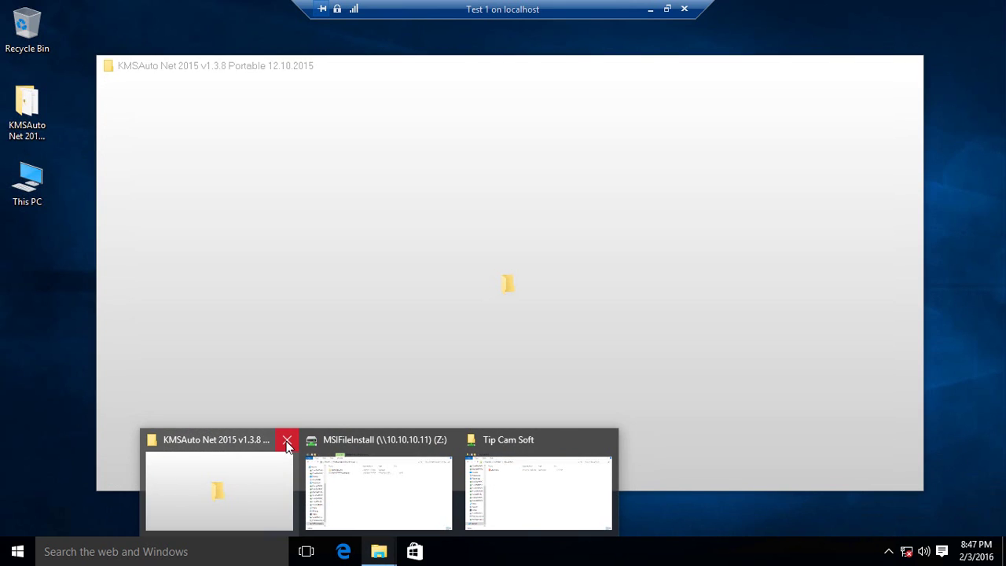
{"action": "left_click", "coordinate": [286, 441]}
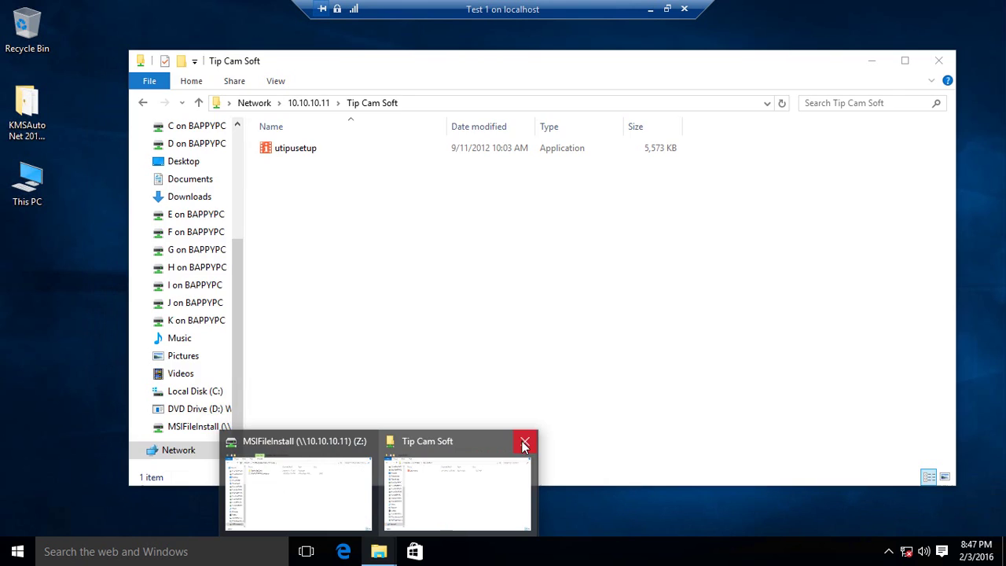
{"action": "left_click", "coordinate": [524, 441]}
View the open MSIFileInstall drive Z: window while offline and go from it to the drive overview in This PC
{"action": "left_click", "coordinate": [375, 487]}
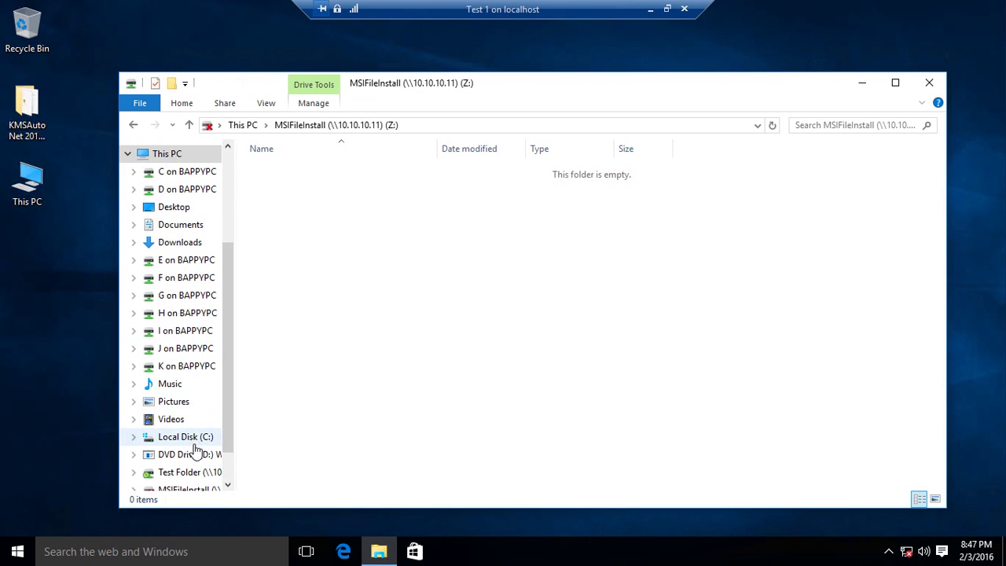
{"action": "scroll", "coordinate": [202, 447], "scroll_direction": "down", "scroll_amount": 1}
{"action": "scroll", "coordinate": [182, 228], "scroll_direction": "up", "scroll_amount": 3}
{"action": "scroll", "coordinate": [182, 227], "scroll_direction": "up", "scroll_amount": 1}
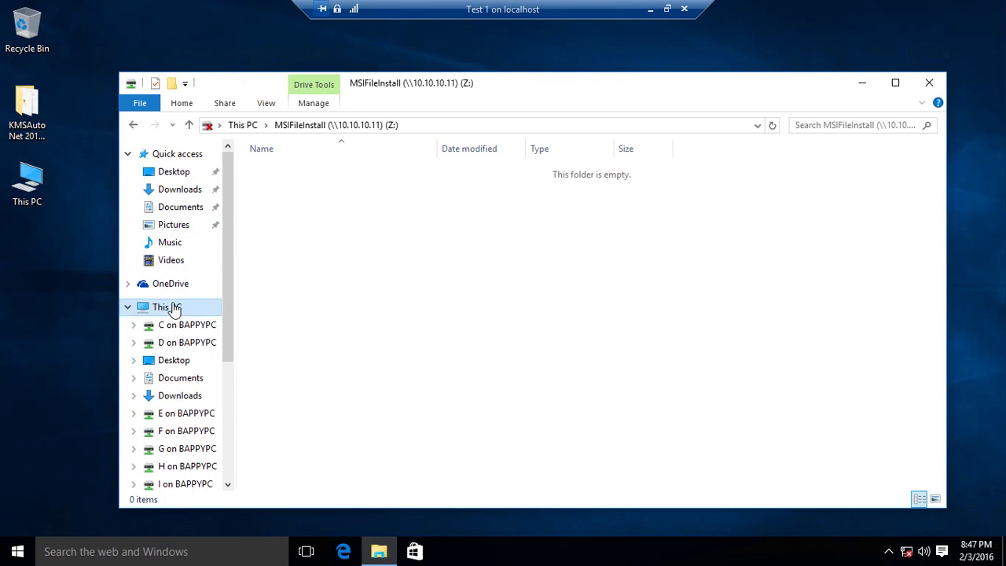
{"action": "left_click", "coordinate": [171, 308]}
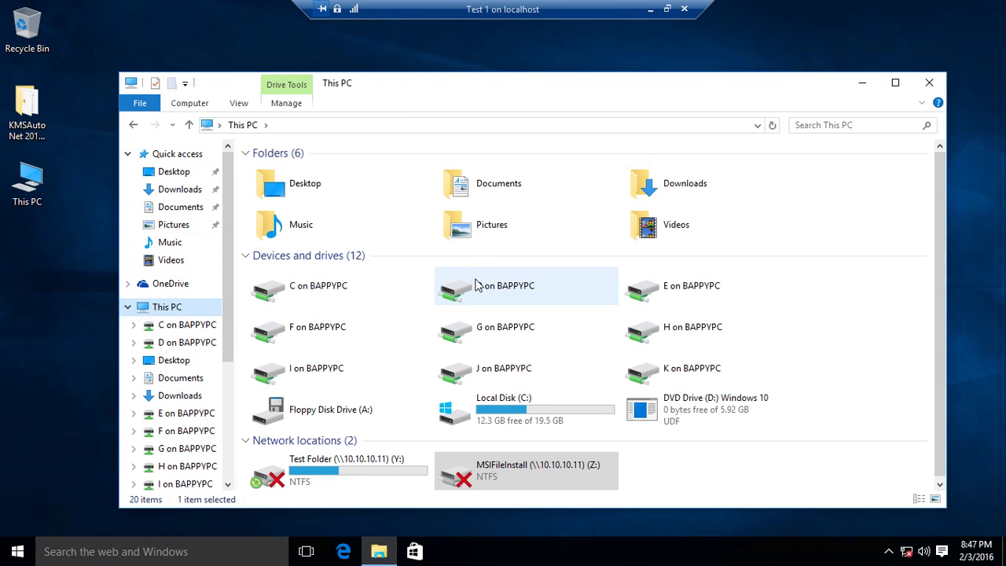
Examine Test Folder drive Y: with its MSIFileInstall and Testing Bit 3264 subfolders while disconnected, and close the window
{"action": "double_click", "coordinate": [322, 477]}
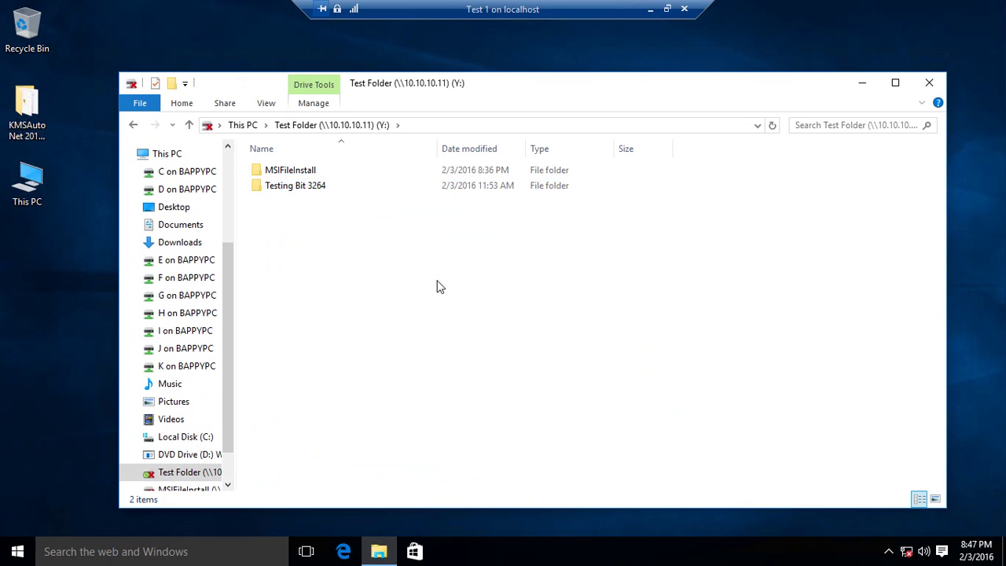
{"action": "double_click", "coordinate": [285, 168]}
{"action": "left_click", "coordinate": [188, 127]}
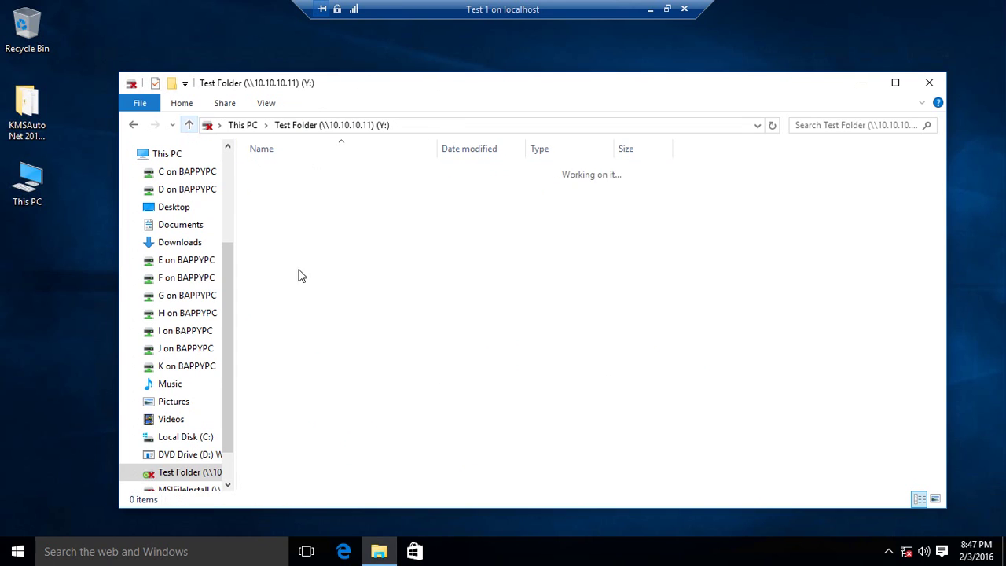
{"action": "double_click", "coordinate": [299, 191]}
{"action": "left_click", "coordinate": [189, 125]}
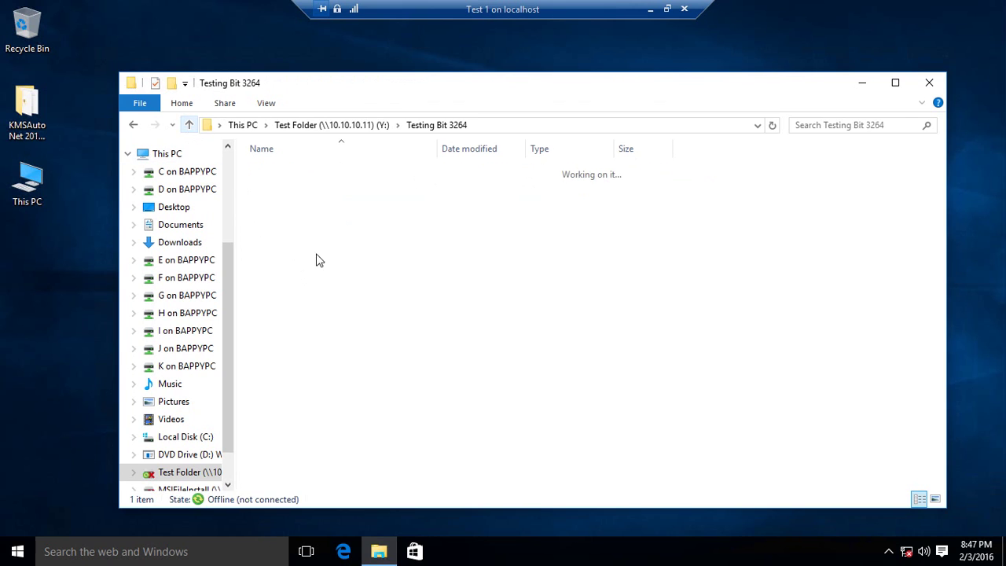
{"action": "left_click", "coordinate": [927, 83]}
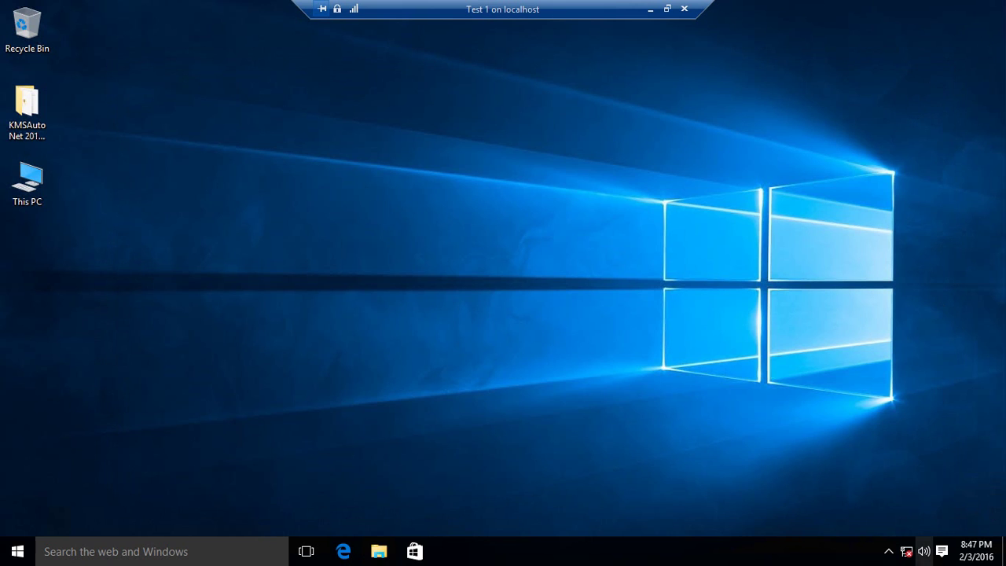
Enable the virtual machine's Ethernet adapter in Network Connections and close both network settings windows
{"action": "right_click", "coordinate": [906, 551]}
{"action": "left_click", "coordinate": [920, 541]}
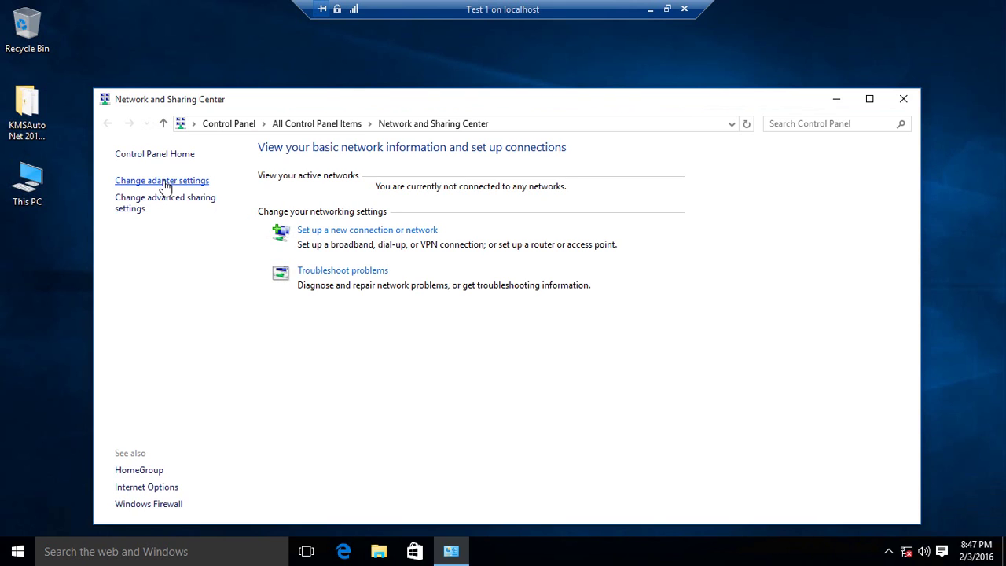
{"action": "left_click", "coordinate": [164, 180]}
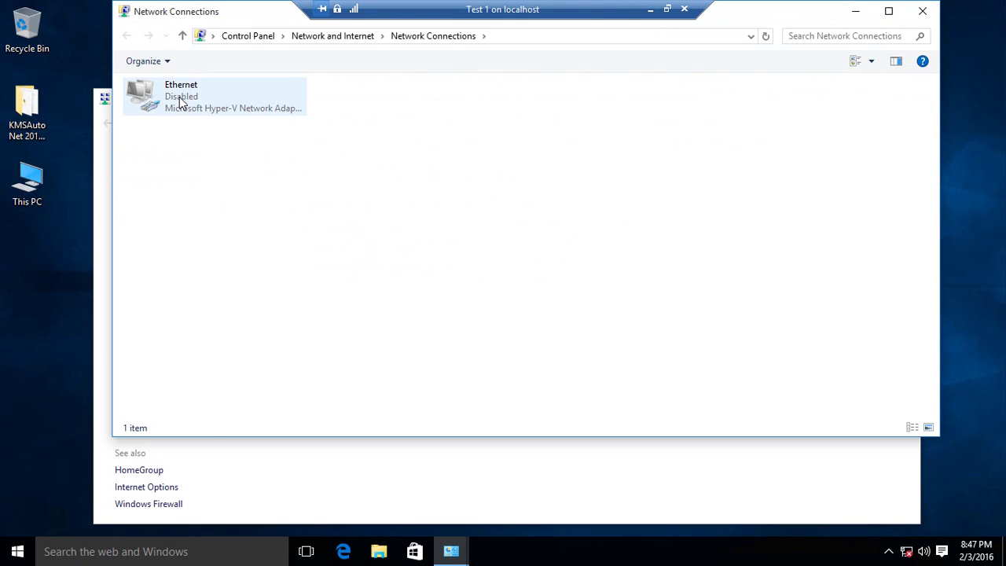
{"action": "right_click", "coordinate": [180, 103]}
{"action": "left_click", "coordinate": [224, 108]}
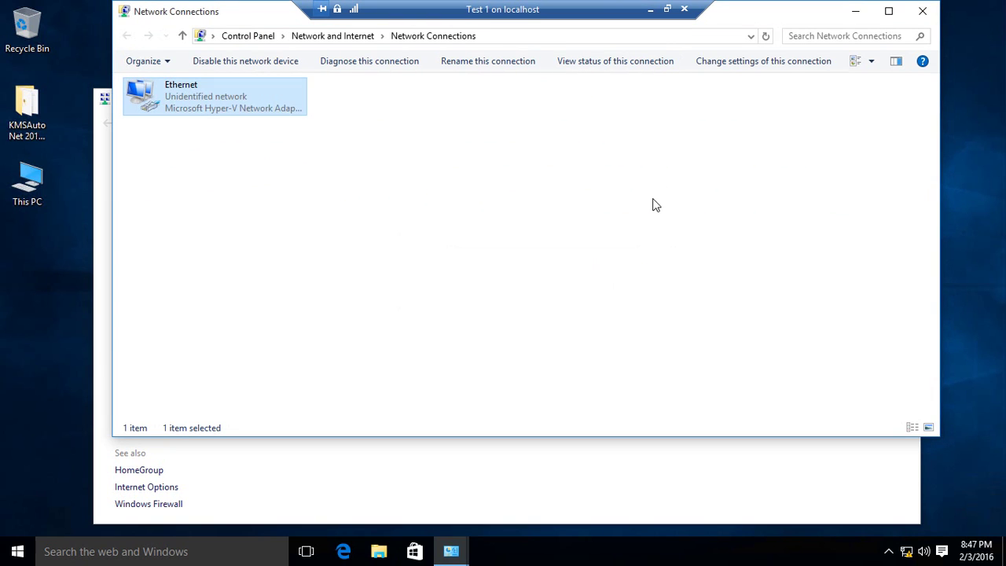
{"action": "left_click", "coordinate": [922, 11]}
{"action": "left_click", "coordinate": [904, 99]}
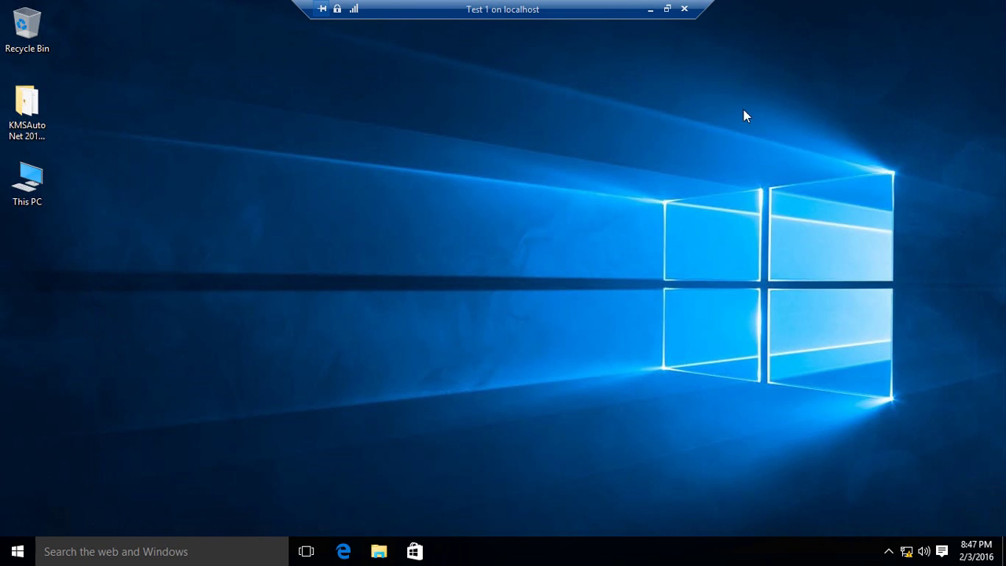
Examine Test Folder drive Y: and its Testing Bit 3264 subfolder while the adapter is enabled, and close the window
{"action": "double_click", "coordinate": [31, 189]}
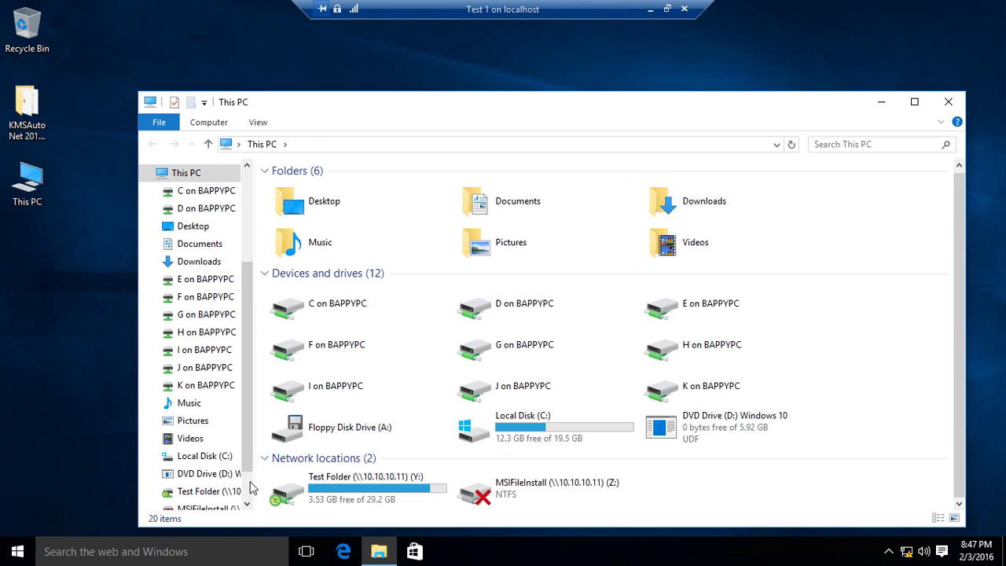
{"action": "double_click", "coordinate": [342, 497]}
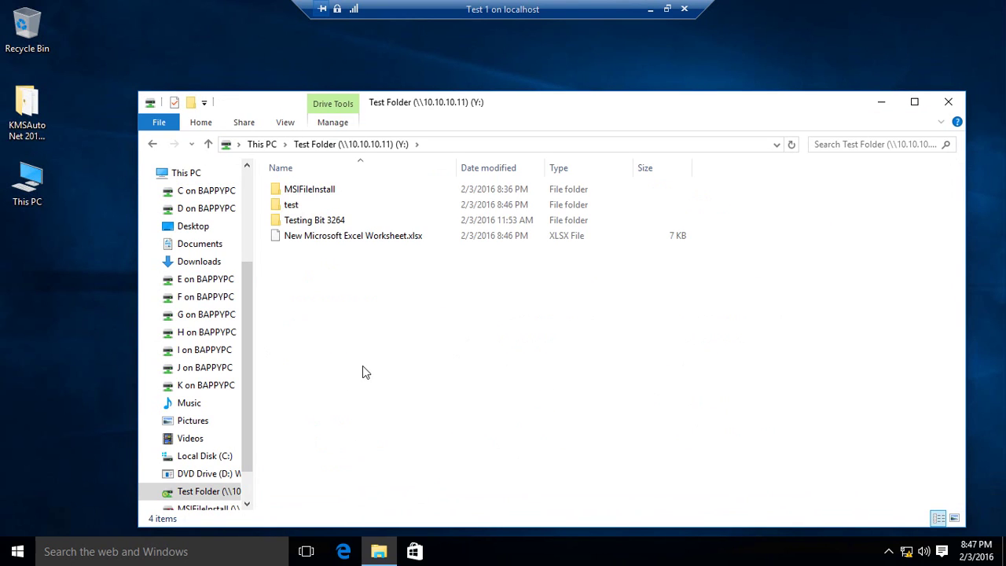
{"action": "left_click", "coordinate": [313, 223]}
{"action": "double_click", "coordinate": [313, 225]}
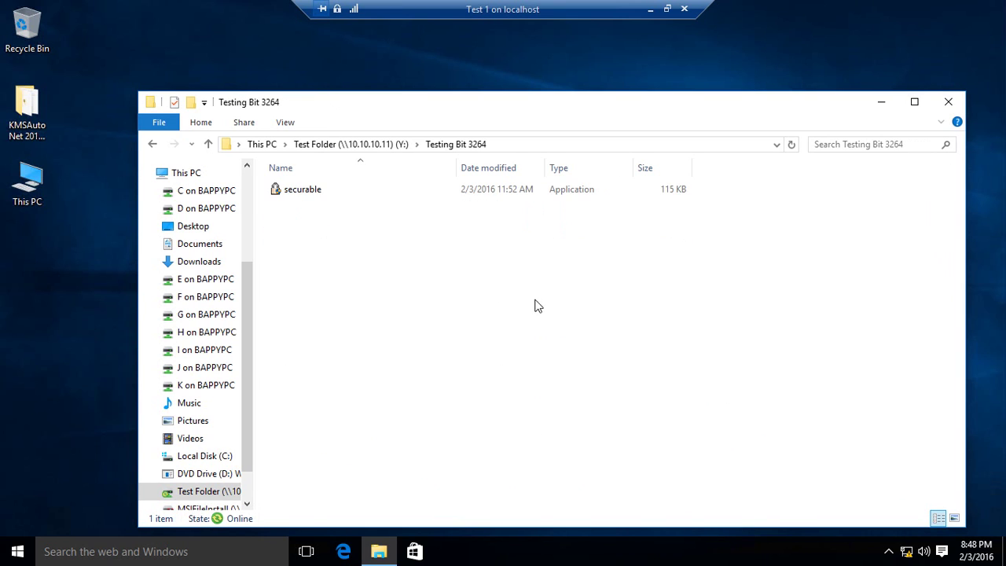
{"action": "left_click", "coordinate": [152, 144]}
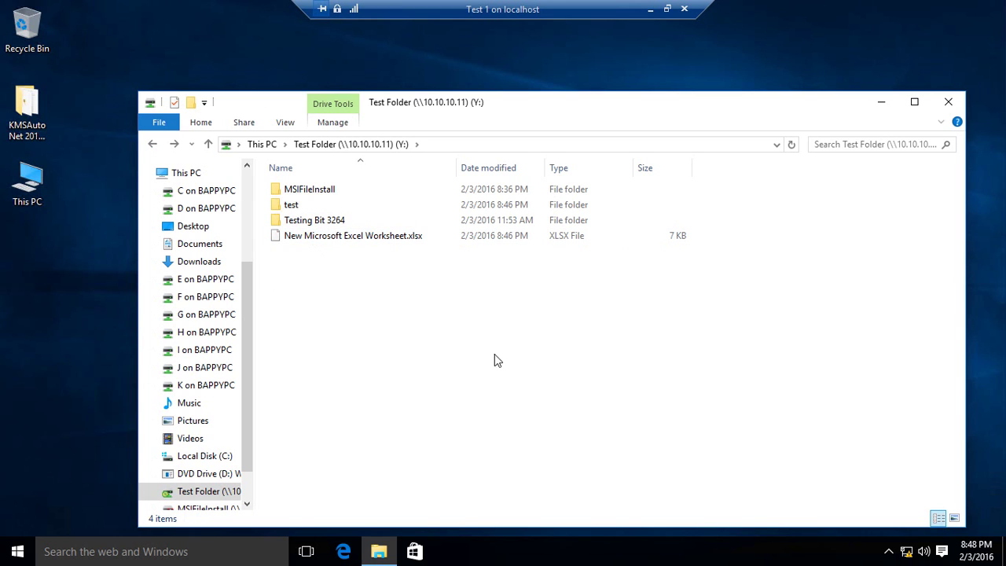
{"action": "left_click", "coordinate": [948, 101]}
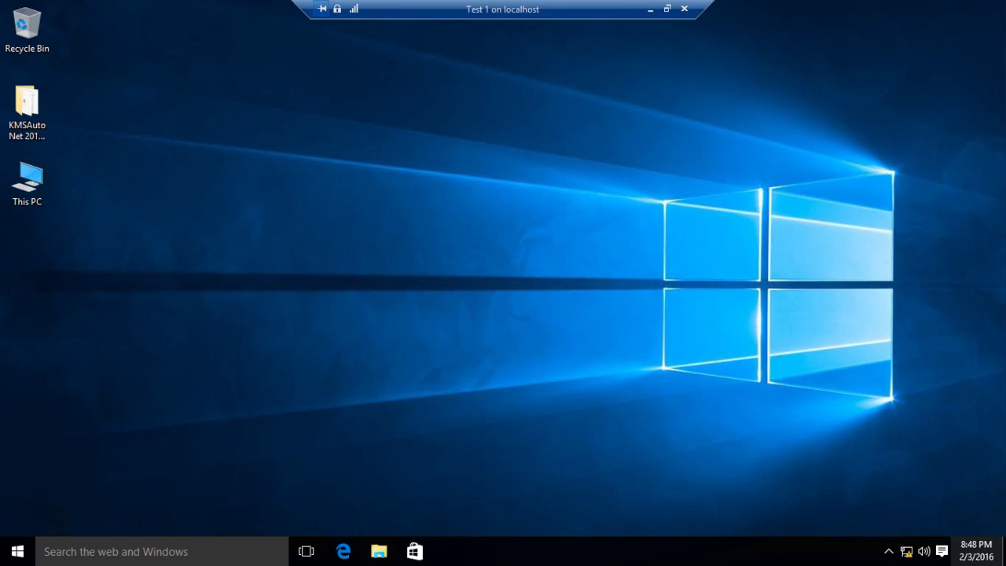
Disable the Ethernet adapter to go offline, close Network Connections and minimize the Network and Sharing Center
{"action": "right_click", "coordinate": [907, 548]}
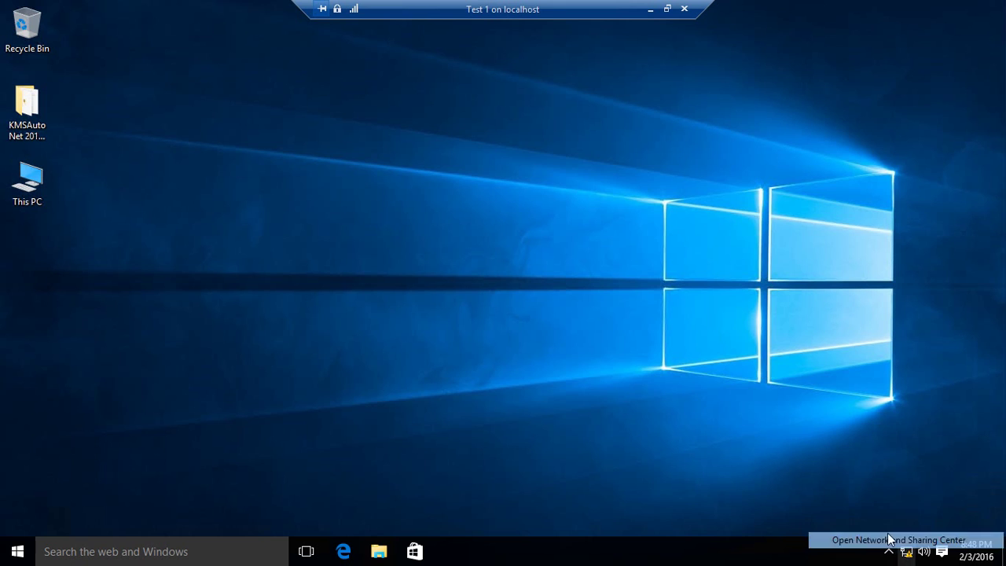
{"action": "left_click", "coordinate": [891, 541]}
{"action": "left_click", "coordinate": [160, 181]}
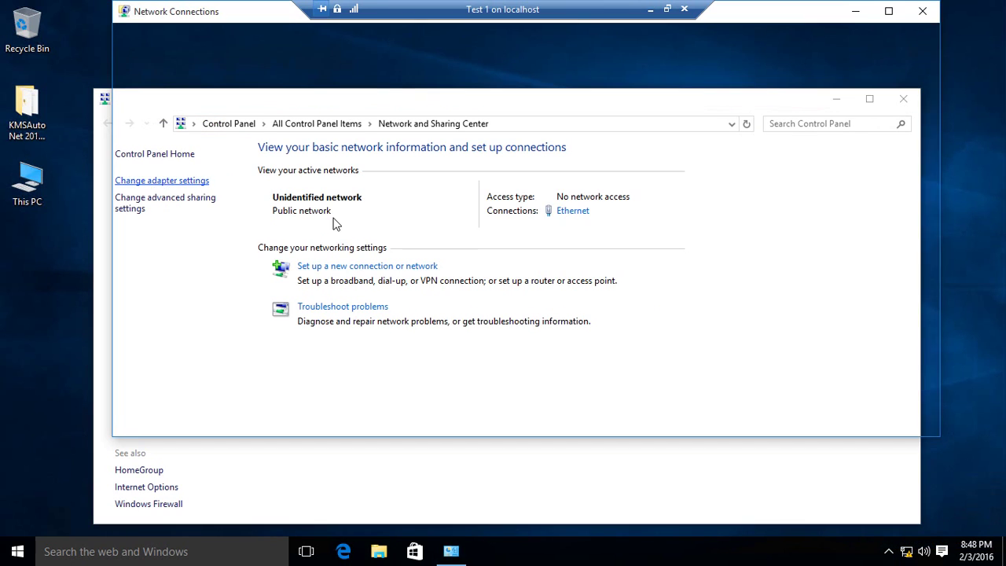
{"action": "right_click", "coordinate": [198, 104]}
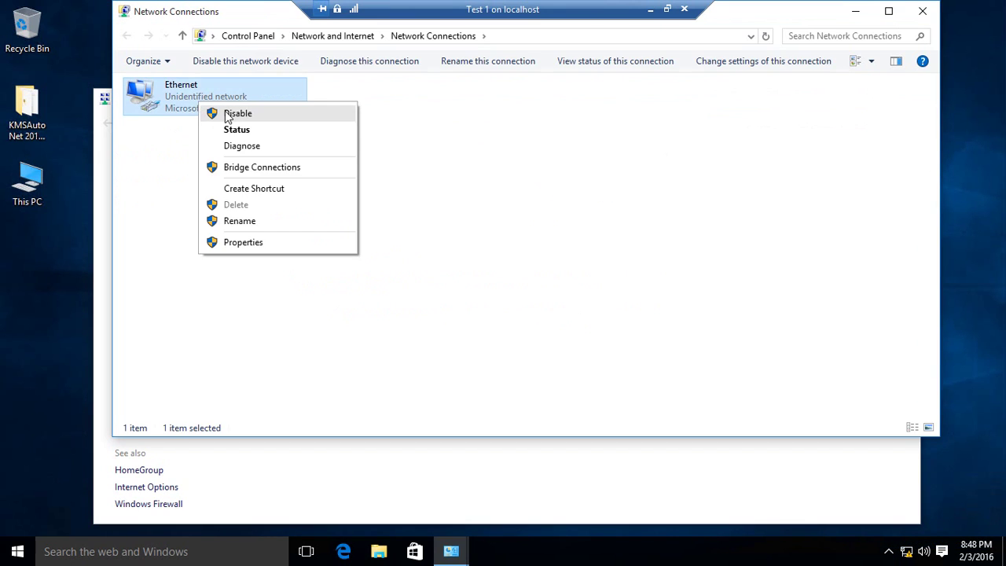
{"action": "left_click", "coordinate": [231, 112]}
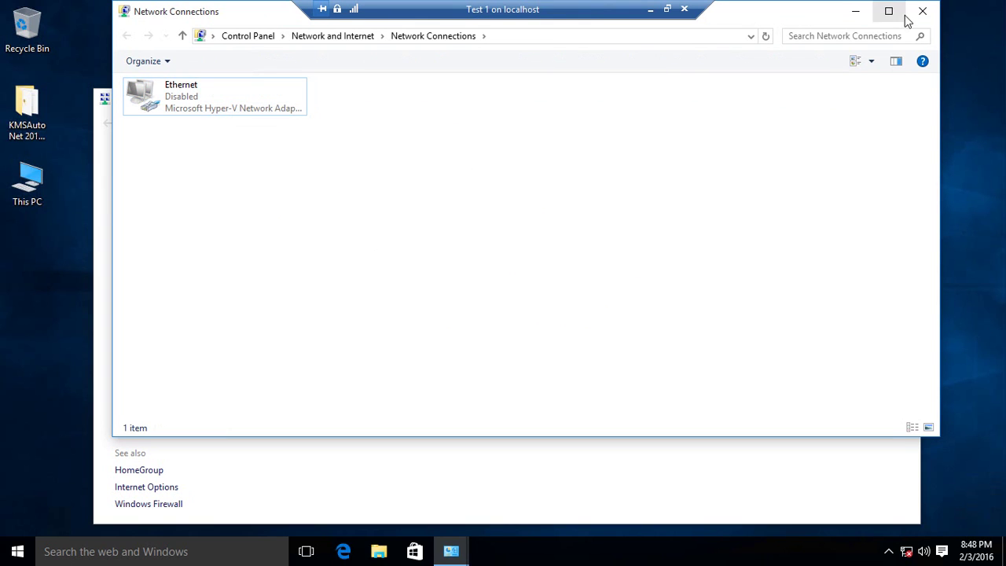
{"action": "left_click", "coordinate": [915, 12]}
{"action": "left_click", "coordinate": [838, 100]}
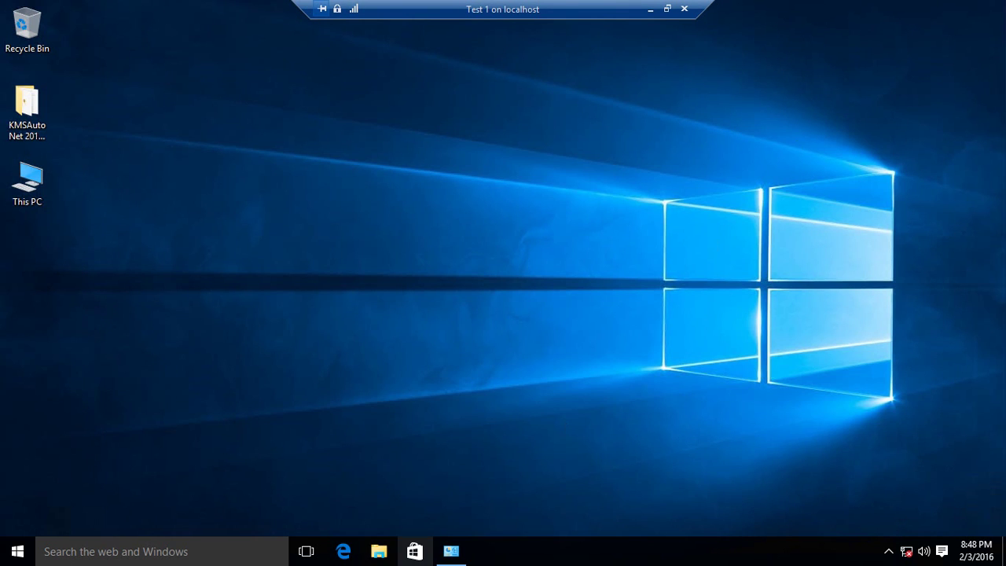
Open Test Folder drive Y: from This PC while offline and check inside its test subfolder
{"action": "double_click", "coordinate": [43, 181]}
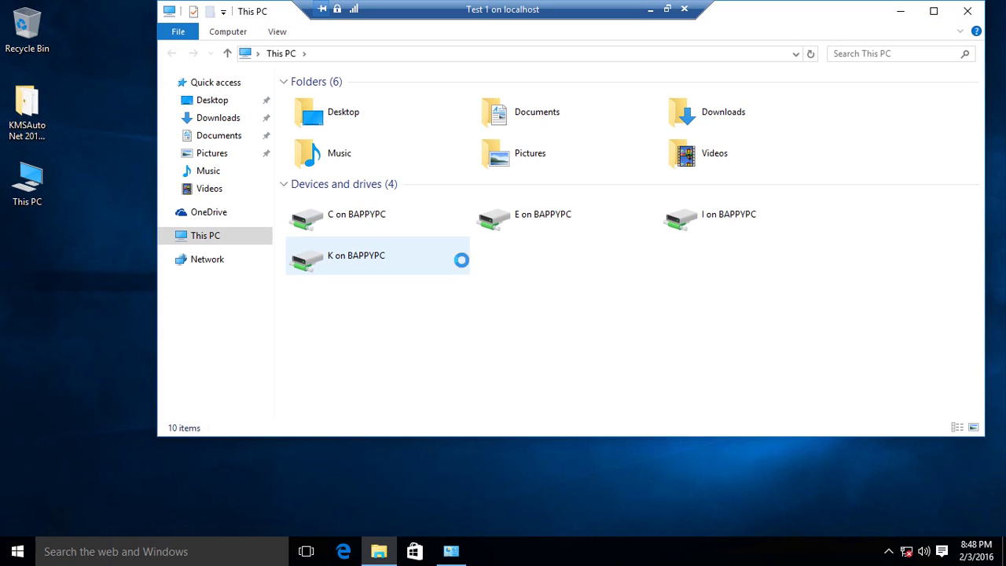
{"action": "left_click", "coordinate": [342, 395]}
{"action": "double_click", "coordinate": [342, 395]}
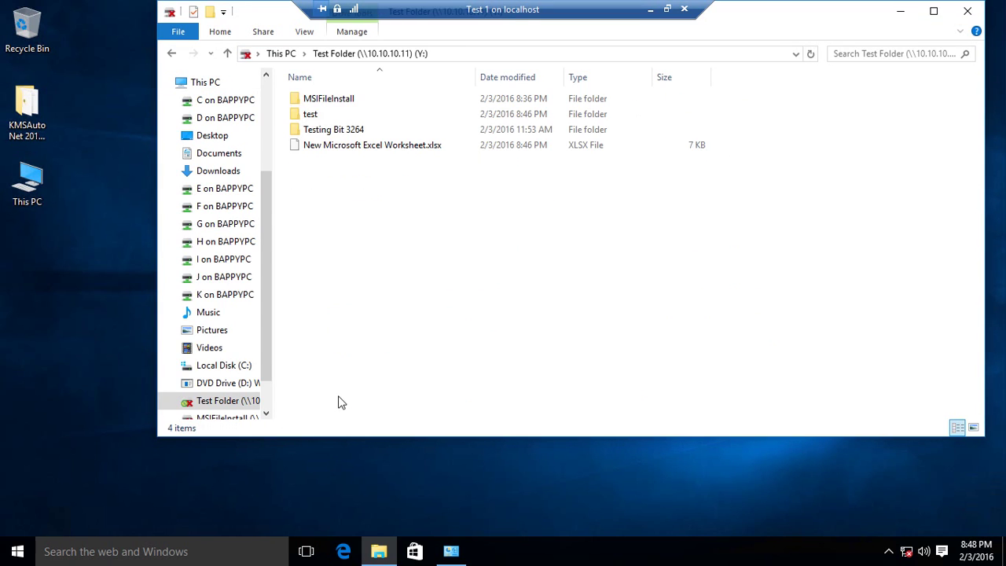
{"action": "double_click", "coordinate": [318, 115]}
{"action": "left_click", "coordinate": [228, 54]}
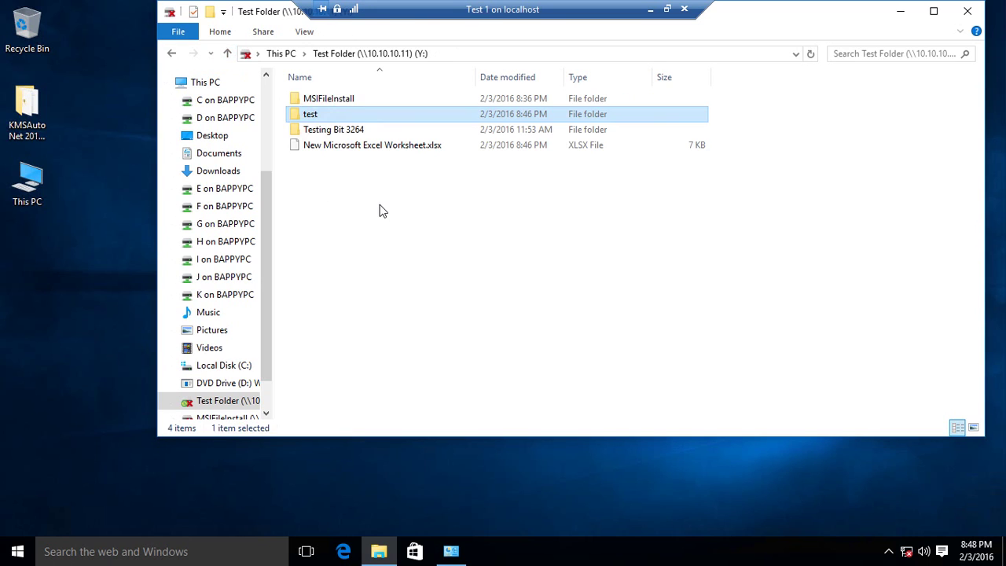
Try to open New Microsoft Excel Worksheet.xlsx while offline, dismiss the app chooser and close the folder window
{"action": "left_click", "coordinate": [354, 146]}
{"action": "left_click", "coordinate": [401, 235]}
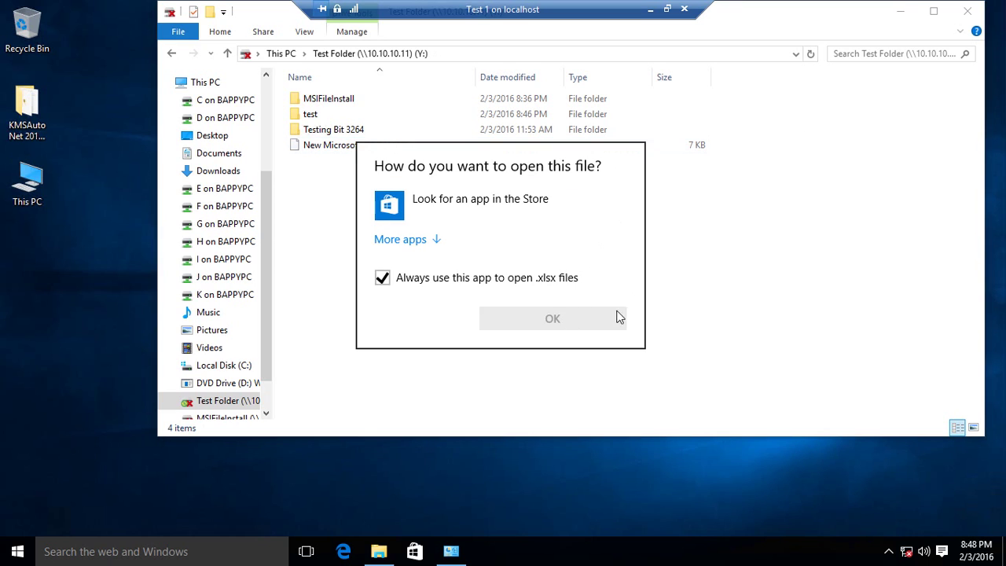
{"action": "left_click", "coordinate": [731, 222]}
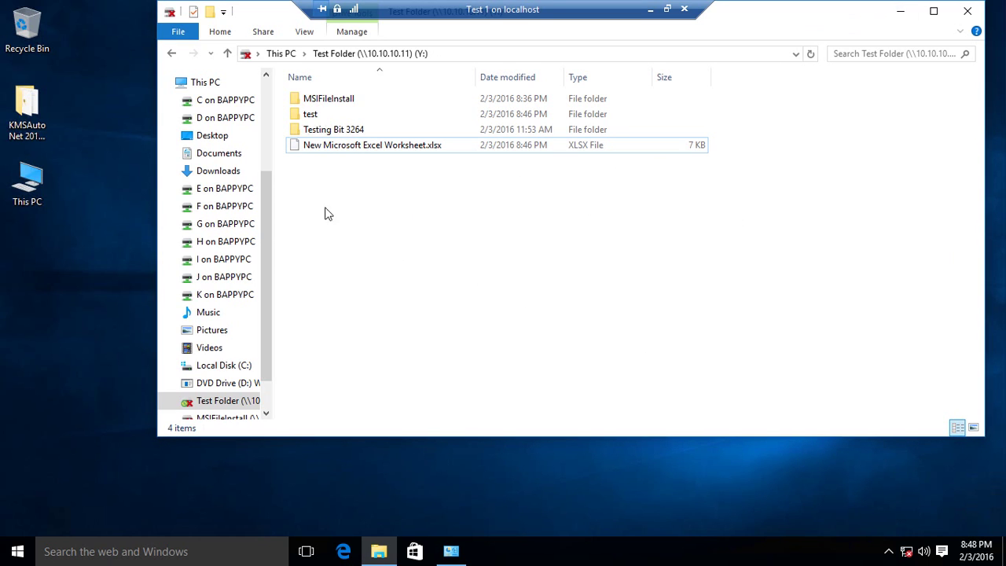
{"action": "left_click", "coordinate": [172, 55]}
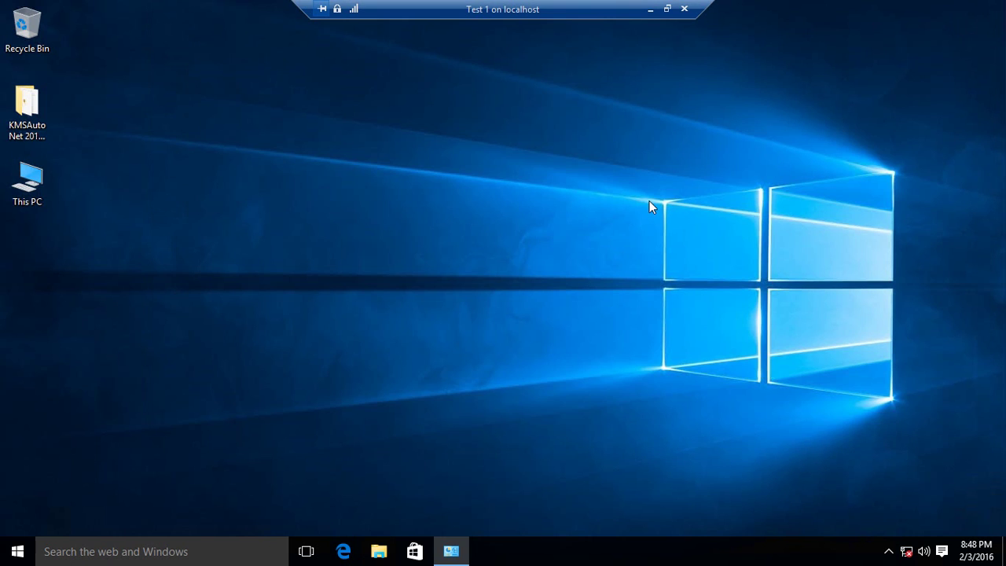
{"action": "left_click", "coordinate": [967, 11]}
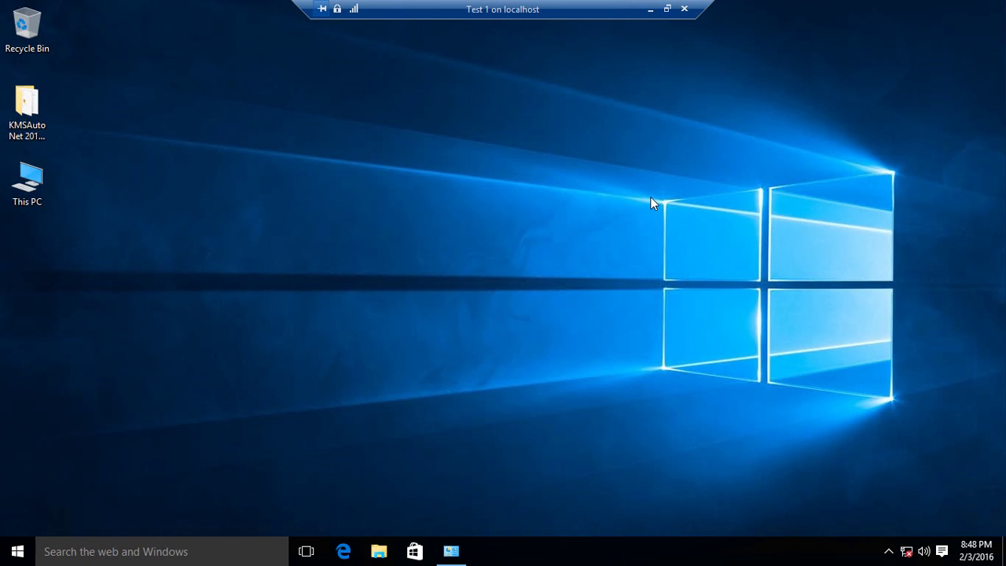
Minimize the Test 1 virtual machine window to return to the host desktop
{"action": "left_click", "coordinate": [649, 10]}
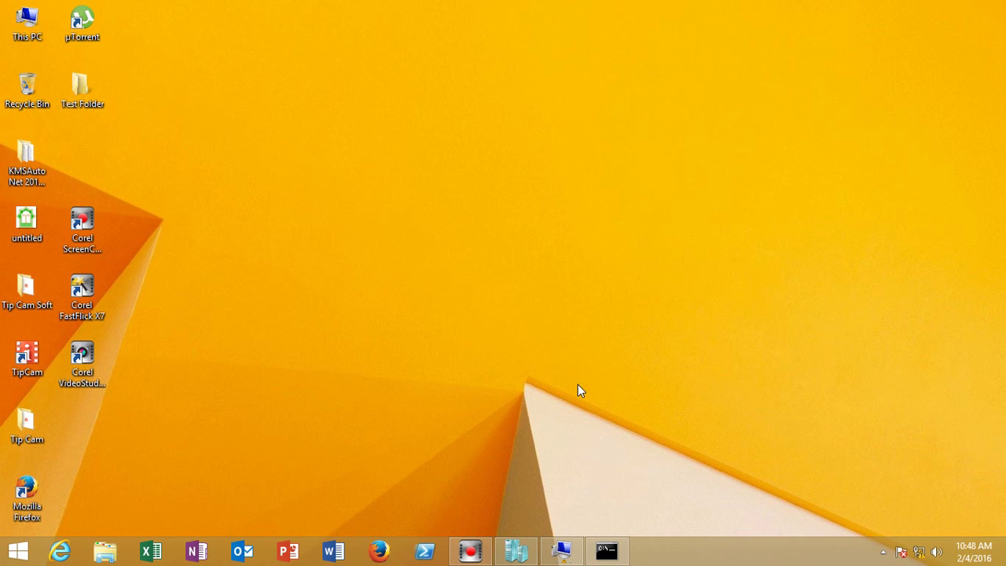
{"action": "mouse_move", "coordinate": [562, 550]}
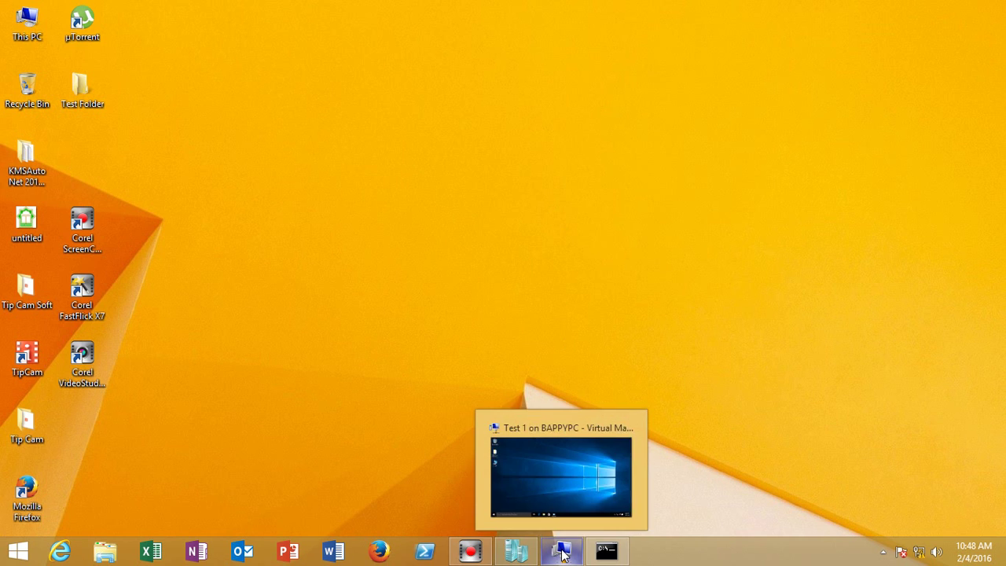